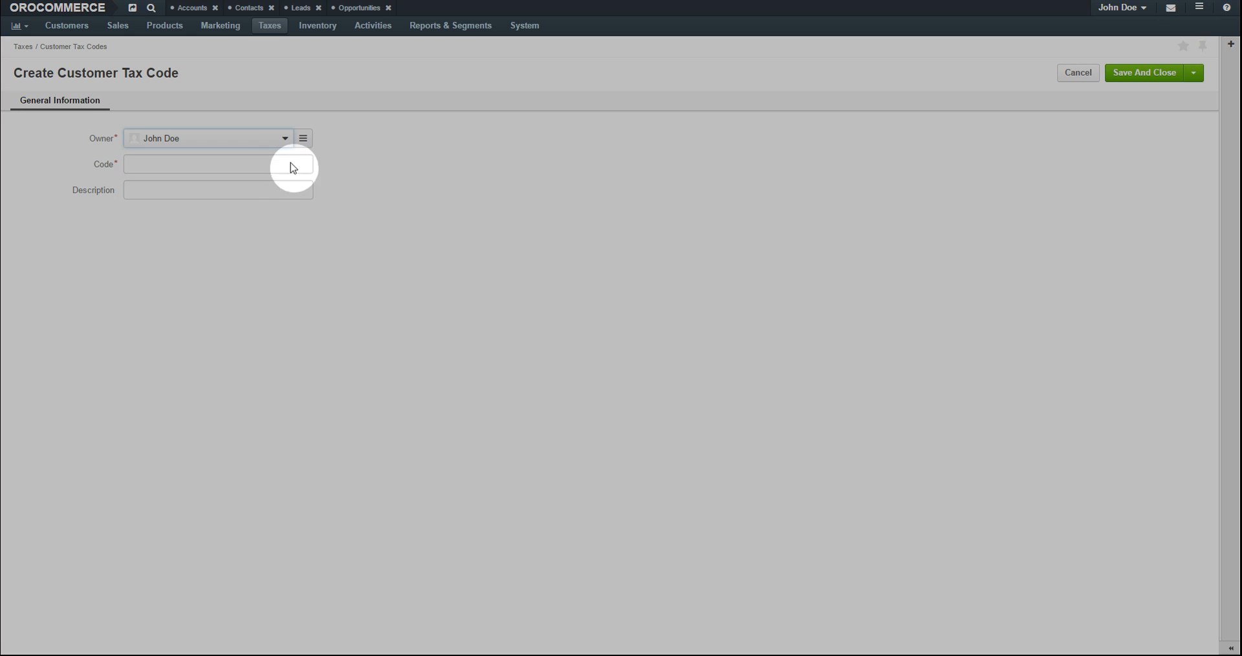
# Fill in the new customer tax code as NonExempt with the description "Customers who are not exempt from sales taxes" and save it
pyautogui.click(277, 167)
pyautogui.write('NonExempt')
pyautogui.press('Tab')
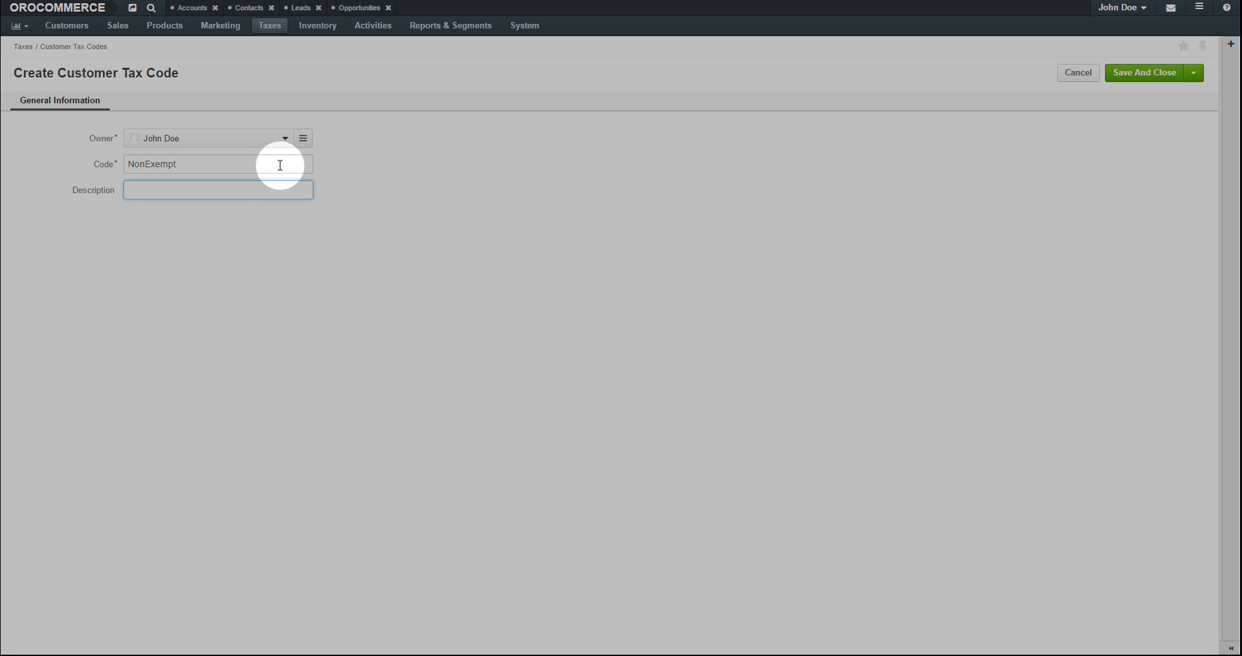
pyautogui.write('Customers who are not exempt from sales taxes')
pyautogui.click(702, 196)
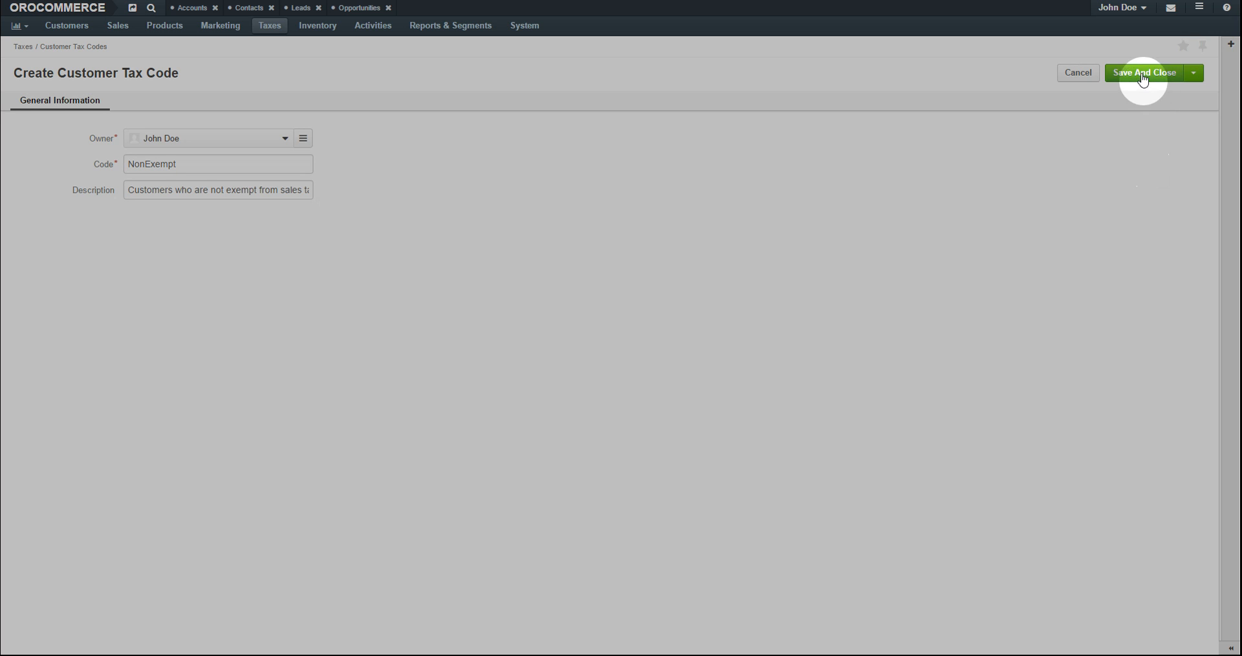
pyautogui.click(1143, 73)
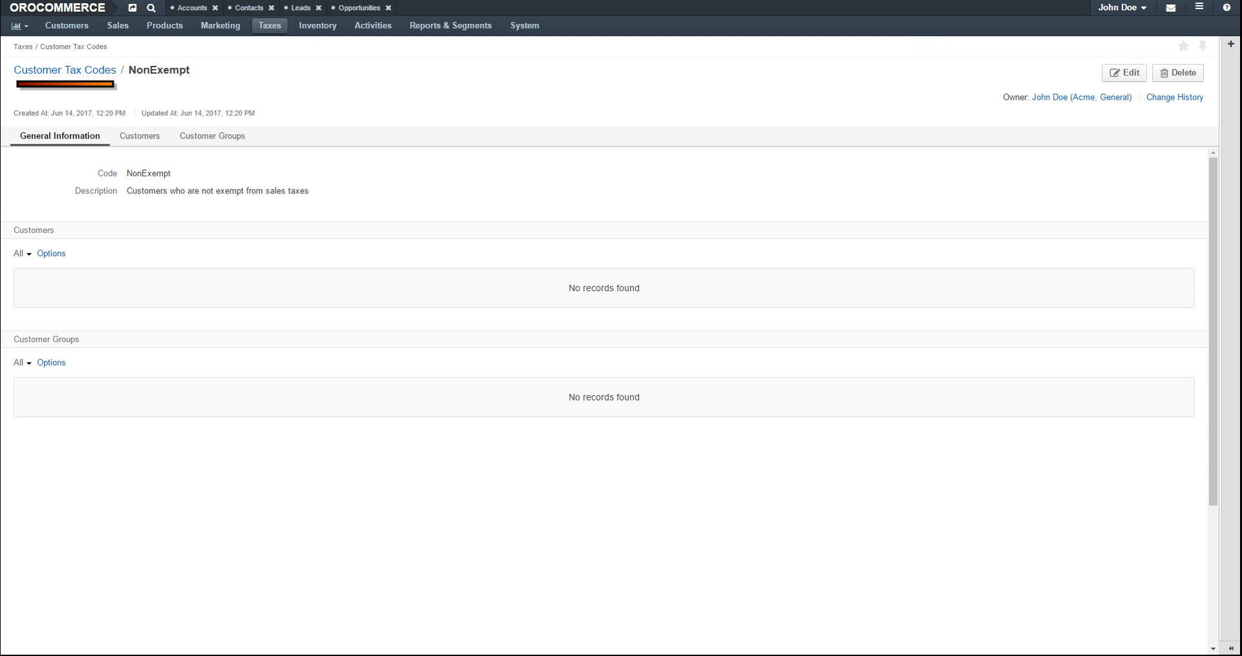
# Create and save another customer tax code, ReSeller, with the description "Resellers are not subject to sales tax"
pyautogui.click(71, 71)
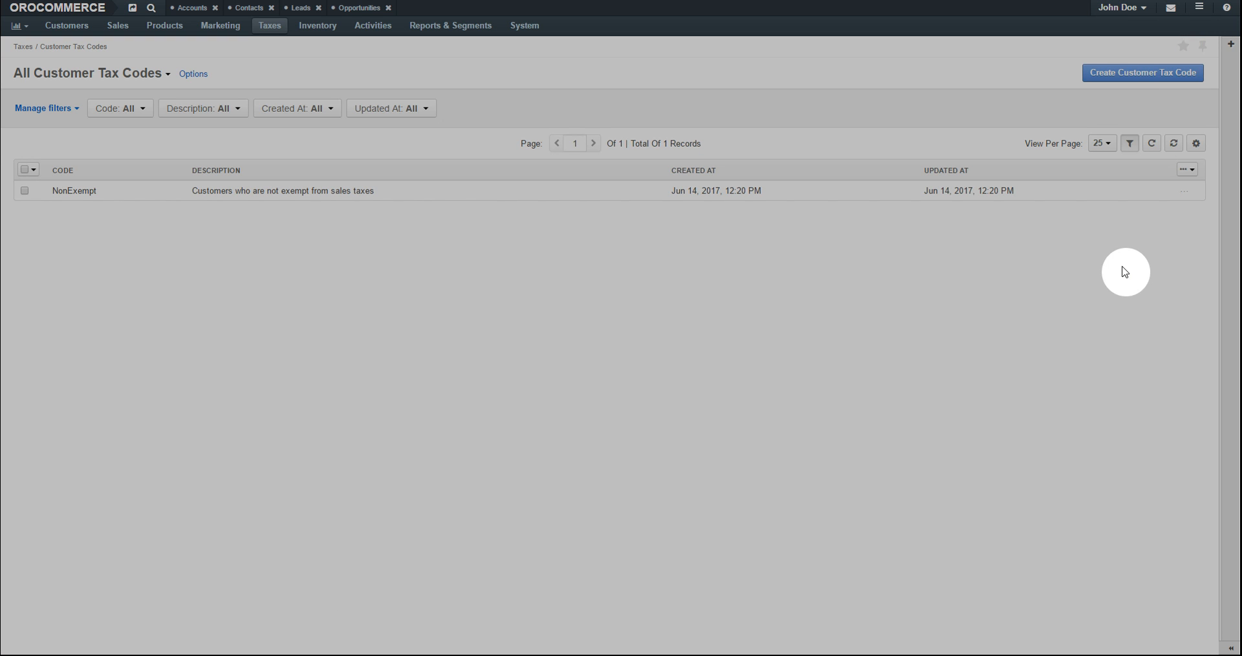
pyautogui.click(1117, 73)
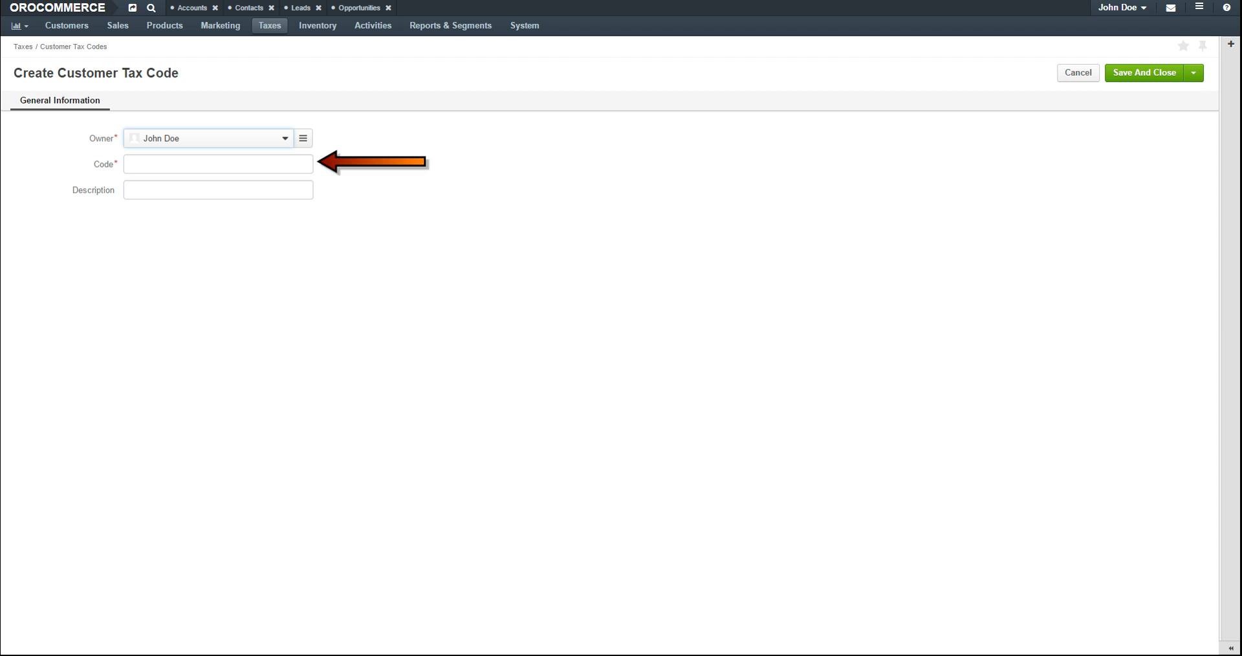
pyautogui.write('ReSeller')
pyautogui.press('Tab')
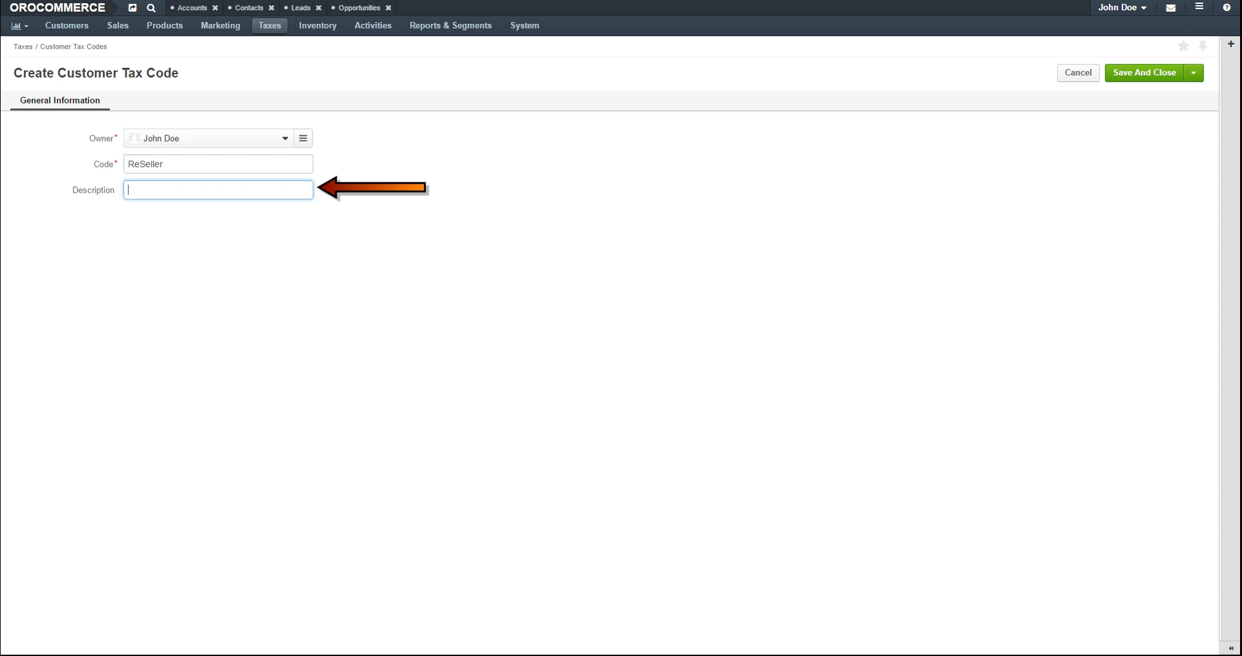
pyautogui.write('Resellers are not subject to sales tax')
pyautogui.press('Tab')
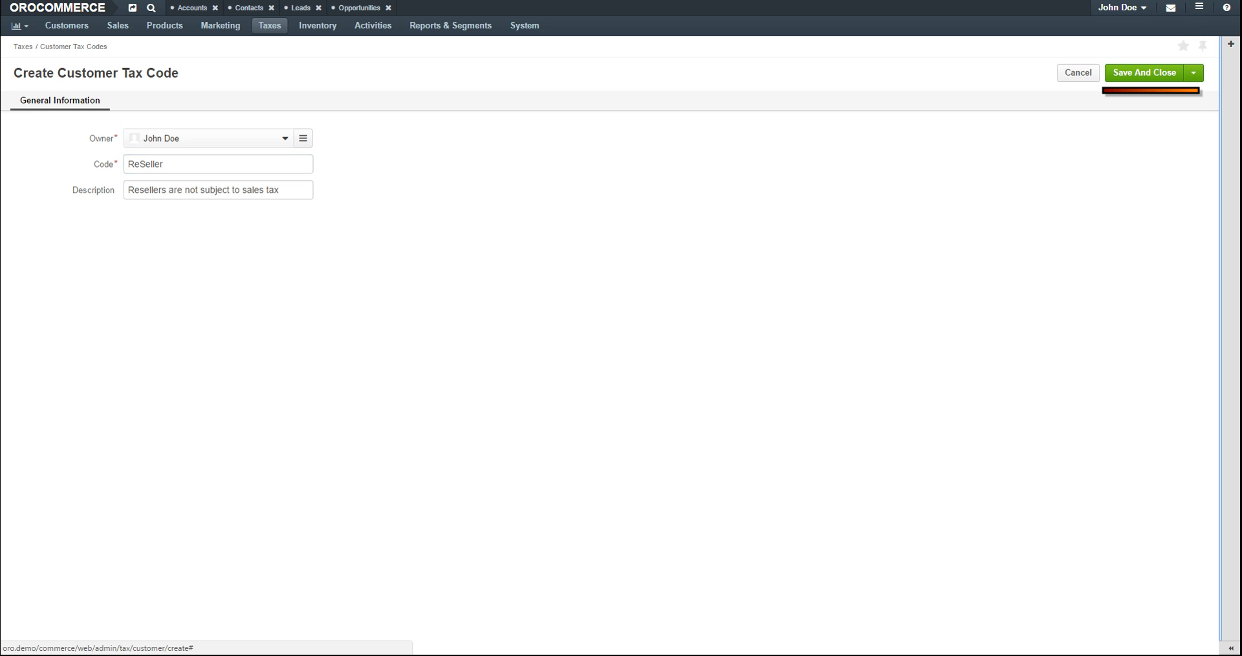
pyautogui.click(1142, 74)
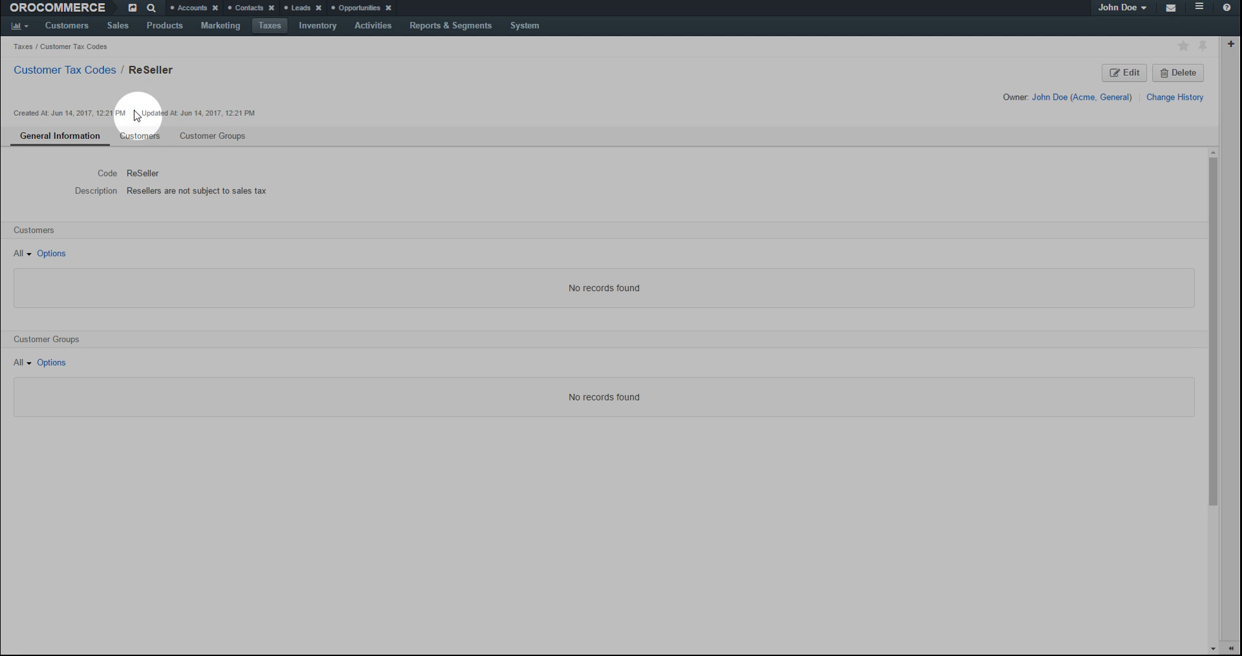
# Edit the customer Acme Gold Thrift Shop, assign it the ReSeller tax code and save the record
pyautogui.moveTo(71, 30)
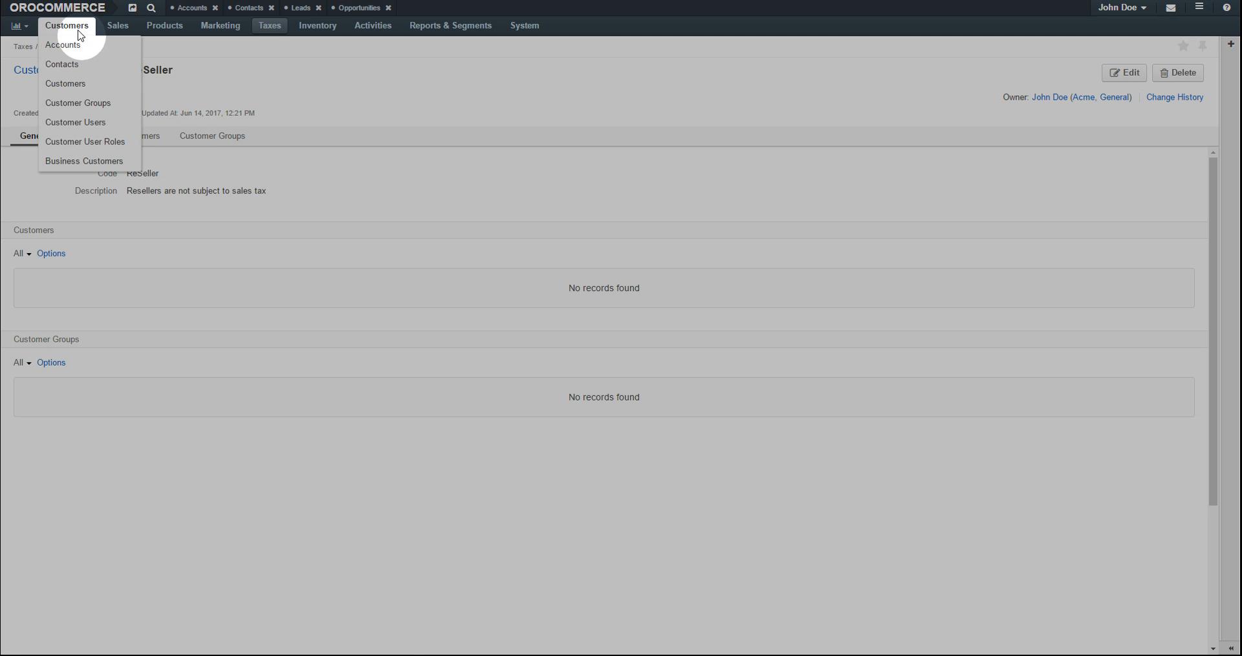
pyautogui.click(67, 83)
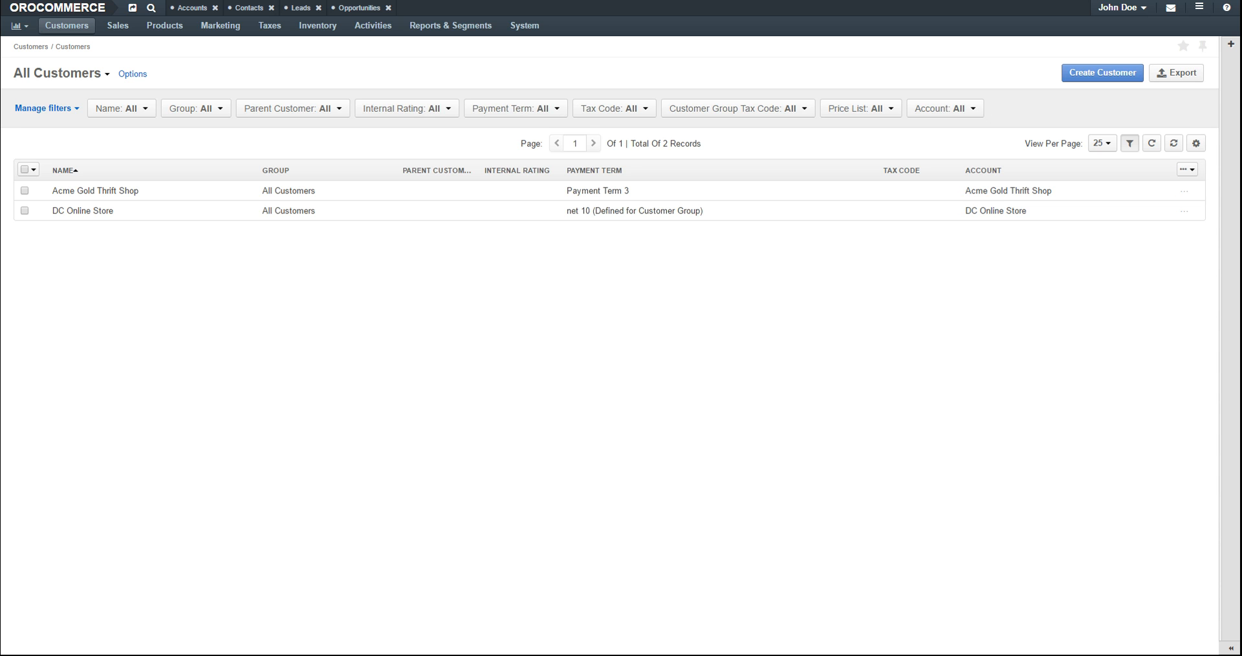
pyautogui.moveTo(1185, 193)
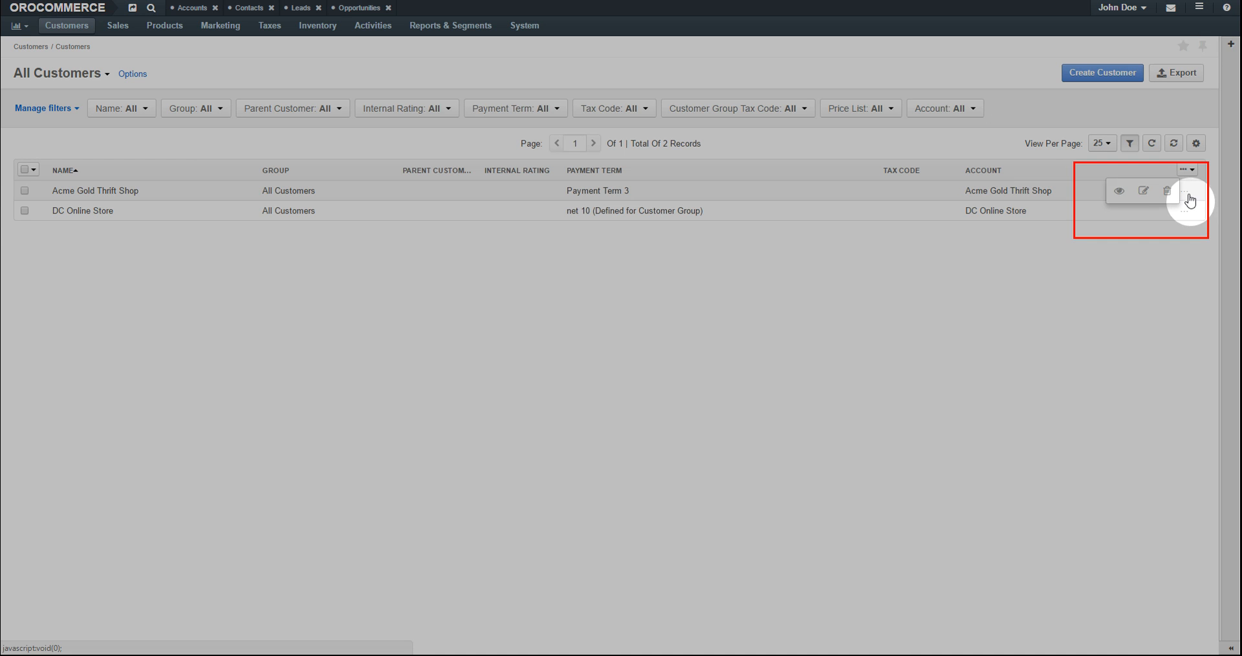
pyautogui.click(1144, 191)
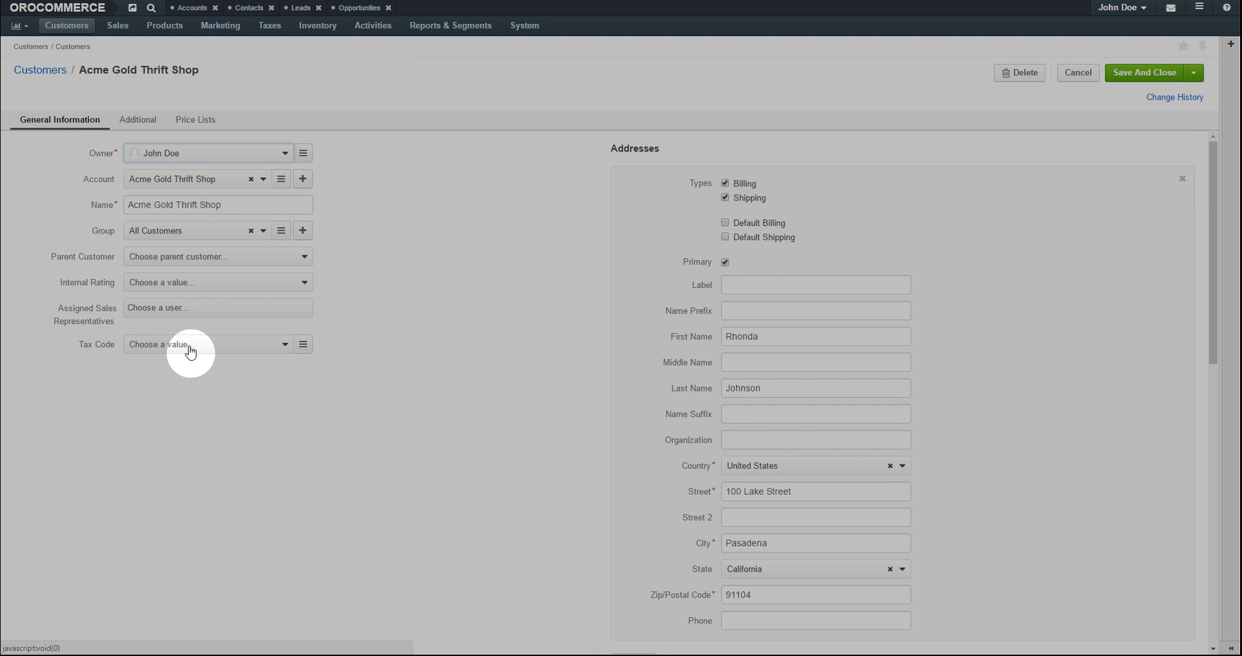
pyautogui.click(191, 344)
pyautogui.click(167, 402)
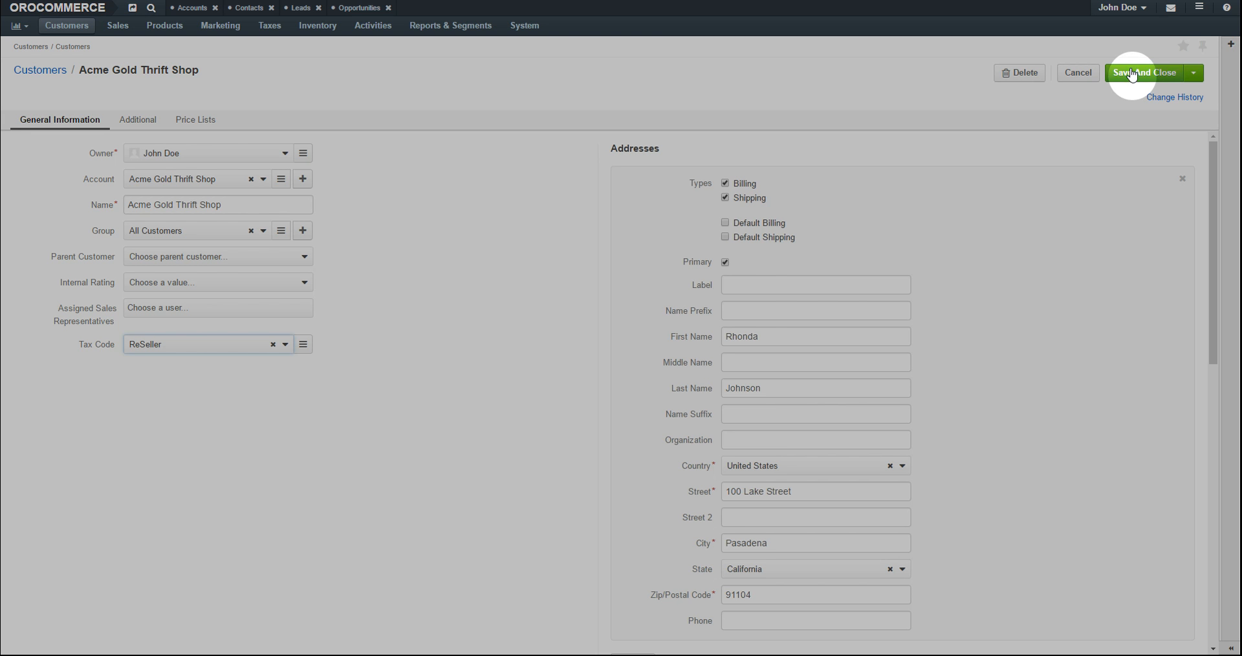
pyautogui.click(1145, 73)
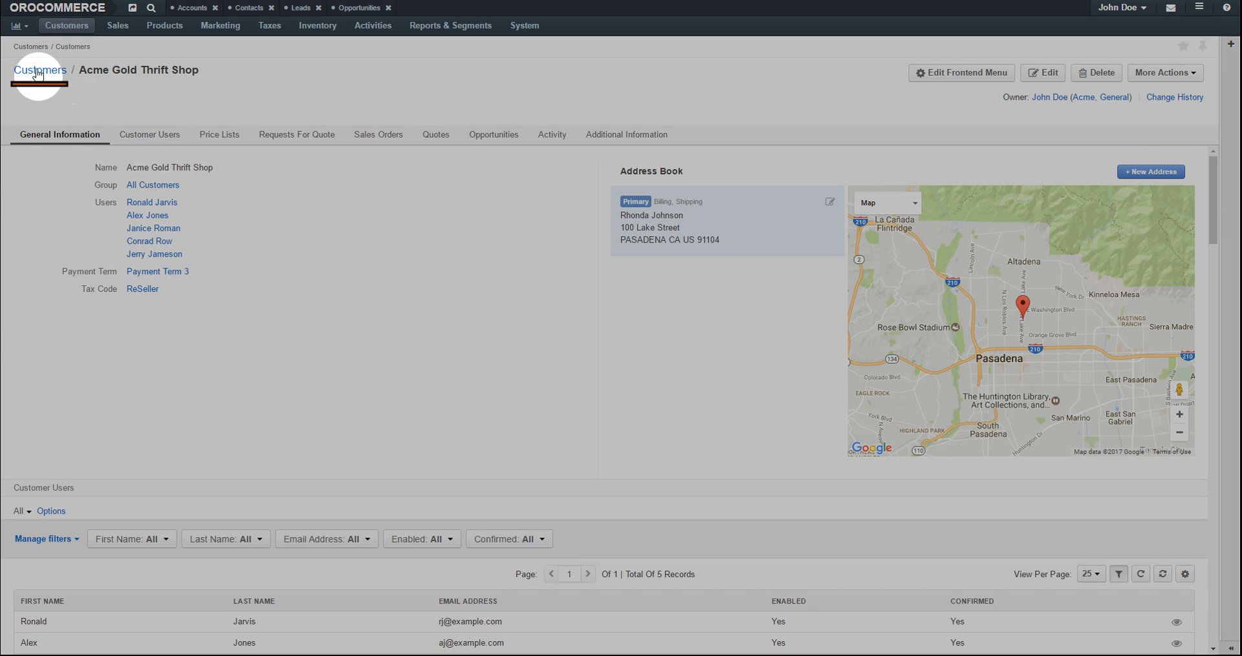
# Assign the NonExempt tax code to the customer DC Online Store, save it and return to the customer list
pyautogui.click(40, 70)
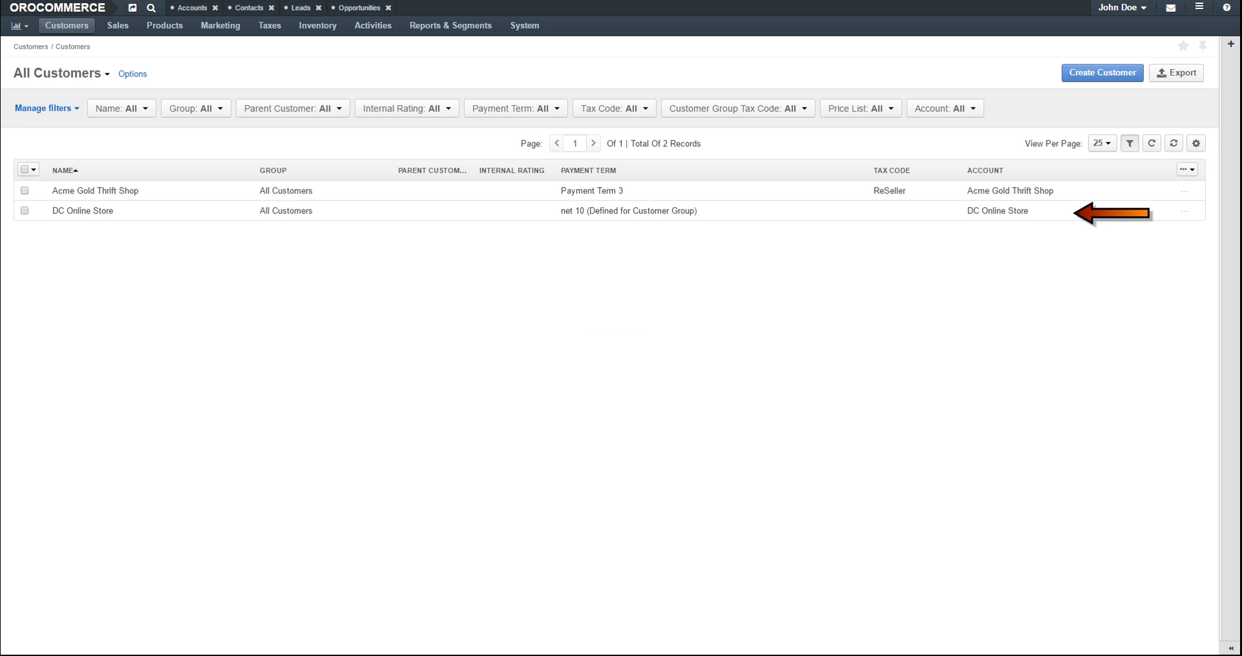
pyautogui.moveTo(1185, 211)
pyautogui.click(1117, 213)
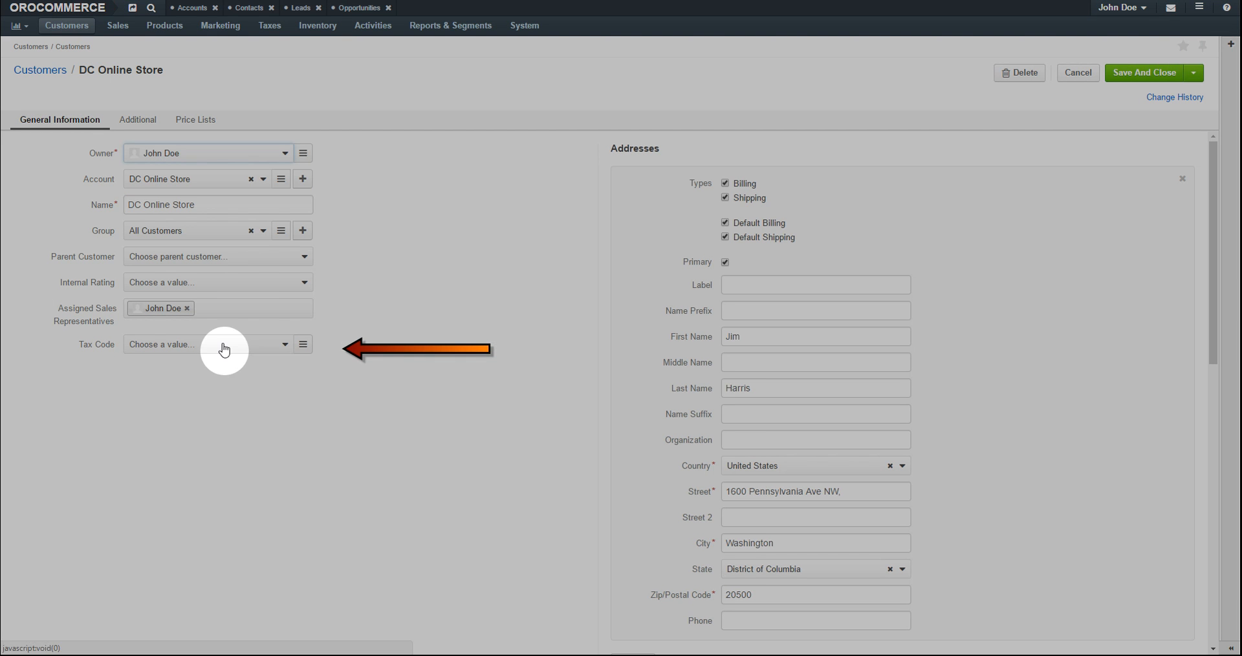
pyautogui.click(222, 345)
pyautogui.click(166, 387)
pyautogui.click(1144, 72)
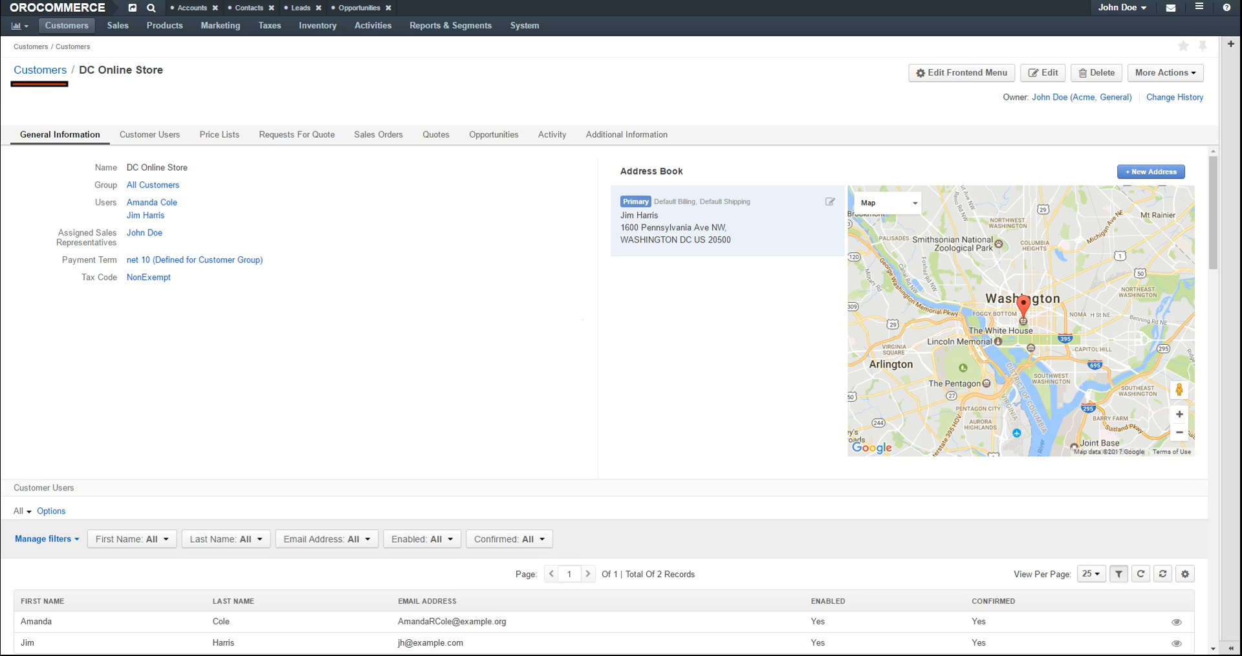
pyautogui.click(26, 70)
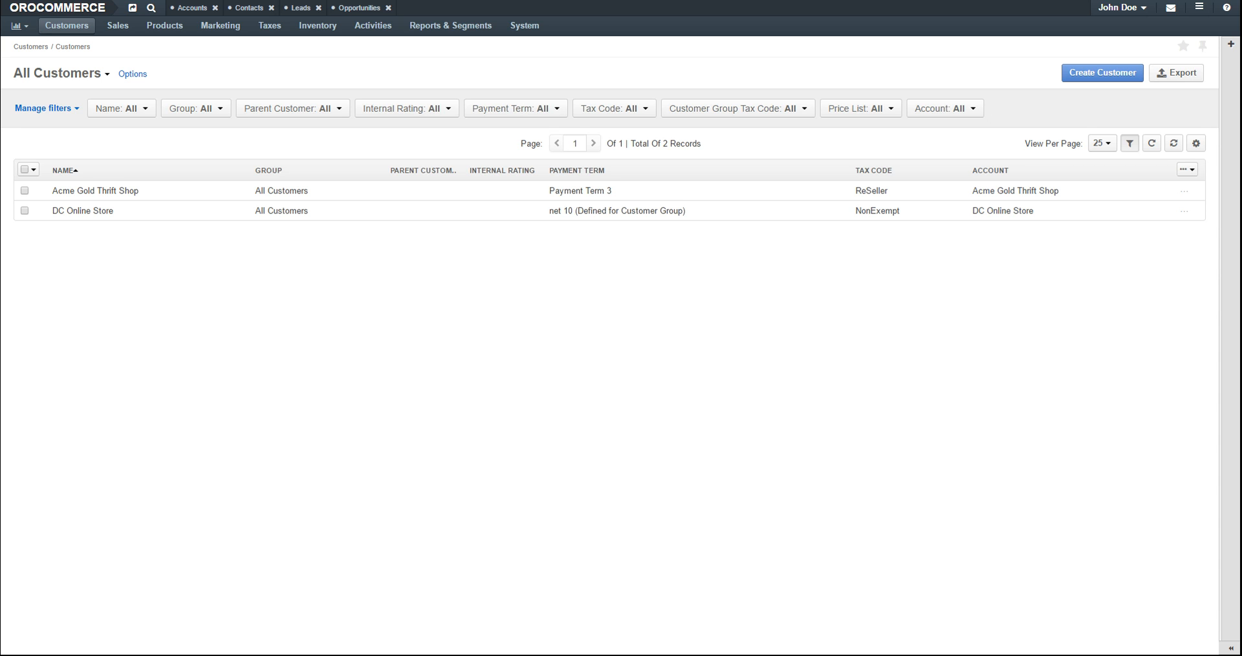
# Create and save the product tax code Non_Taxable_Item with the description "Items which are not required to pay sales tax"
pyautogui.moveTo(270, 26)
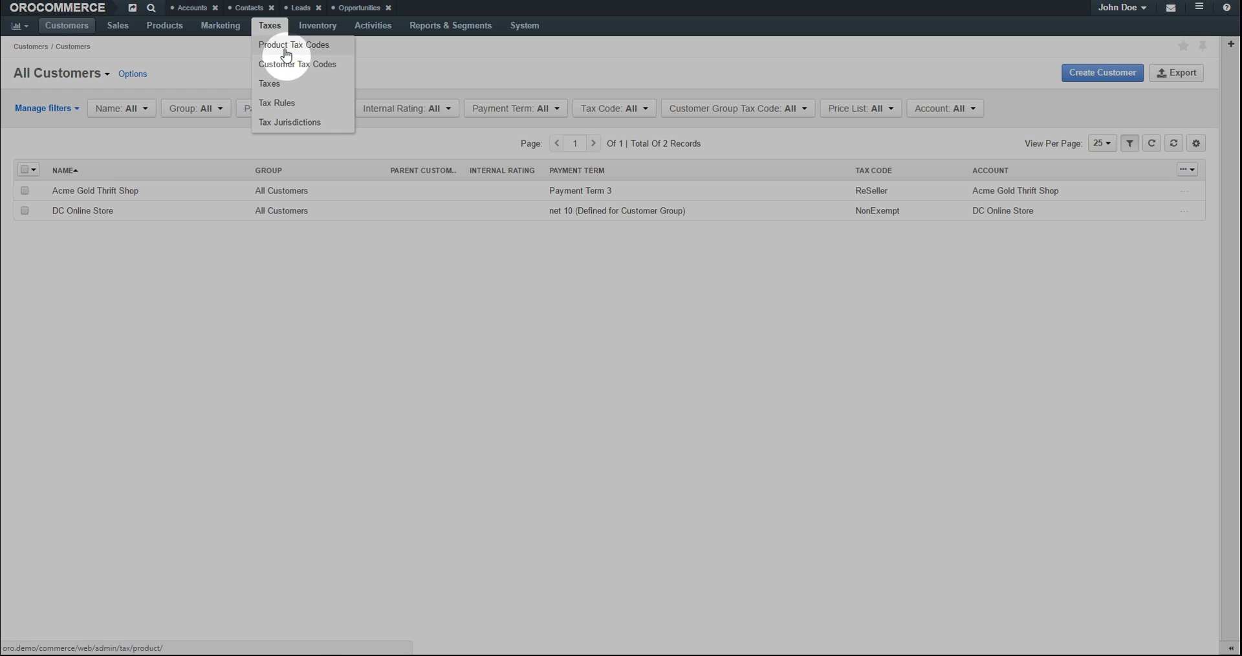
pyautogui.click(281, 45)
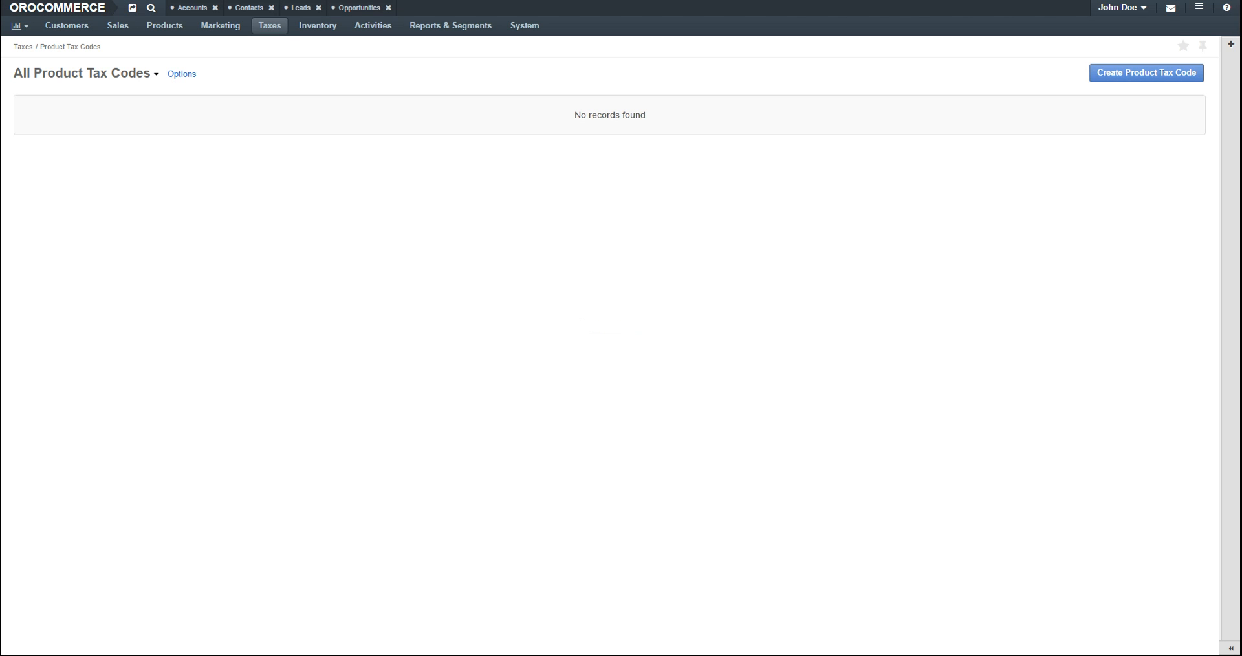
pyautogui.click(1160, 75)
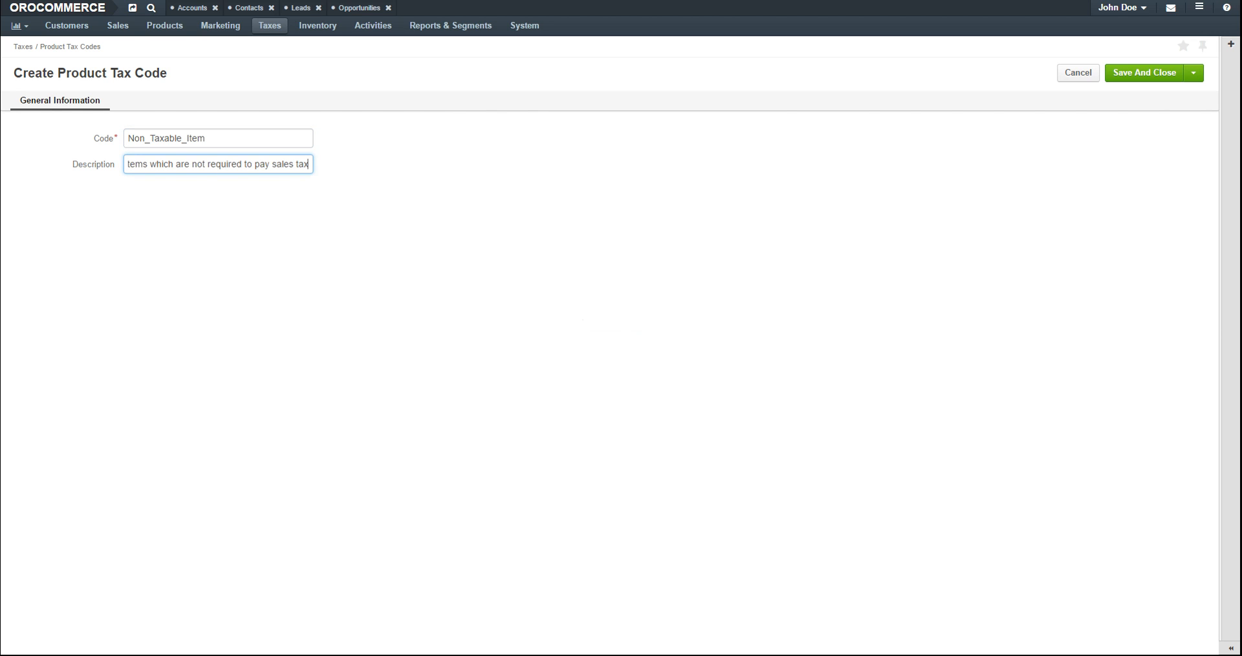
pyautogui.click(1144, 73)
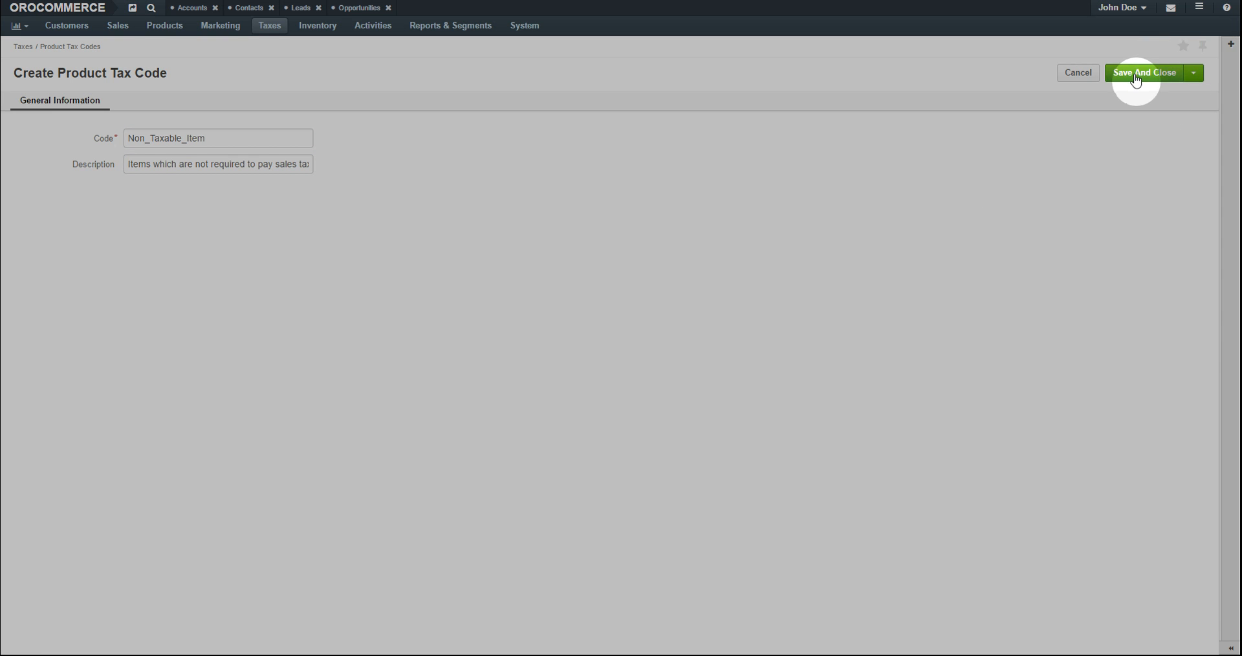
pyautogui.click(1136, 76)
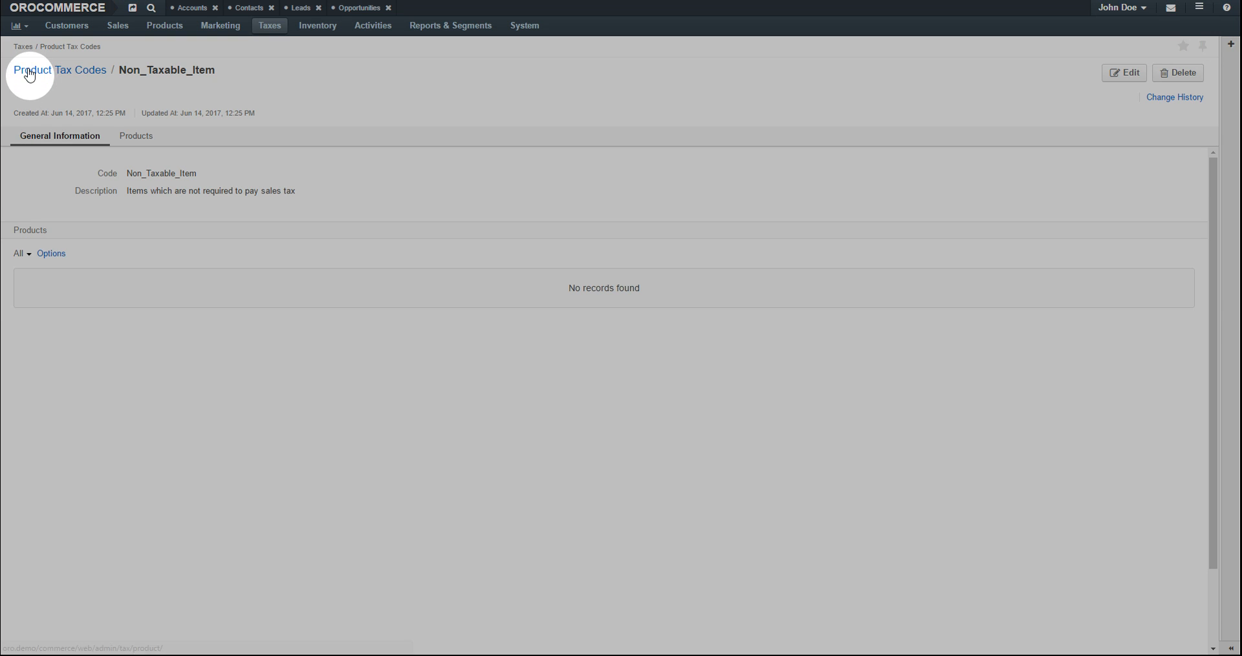
# Create and save another product tax code, Taxable_Item, with the description "Items which are subject to tax rules"
pyautogui.click(34, 72)
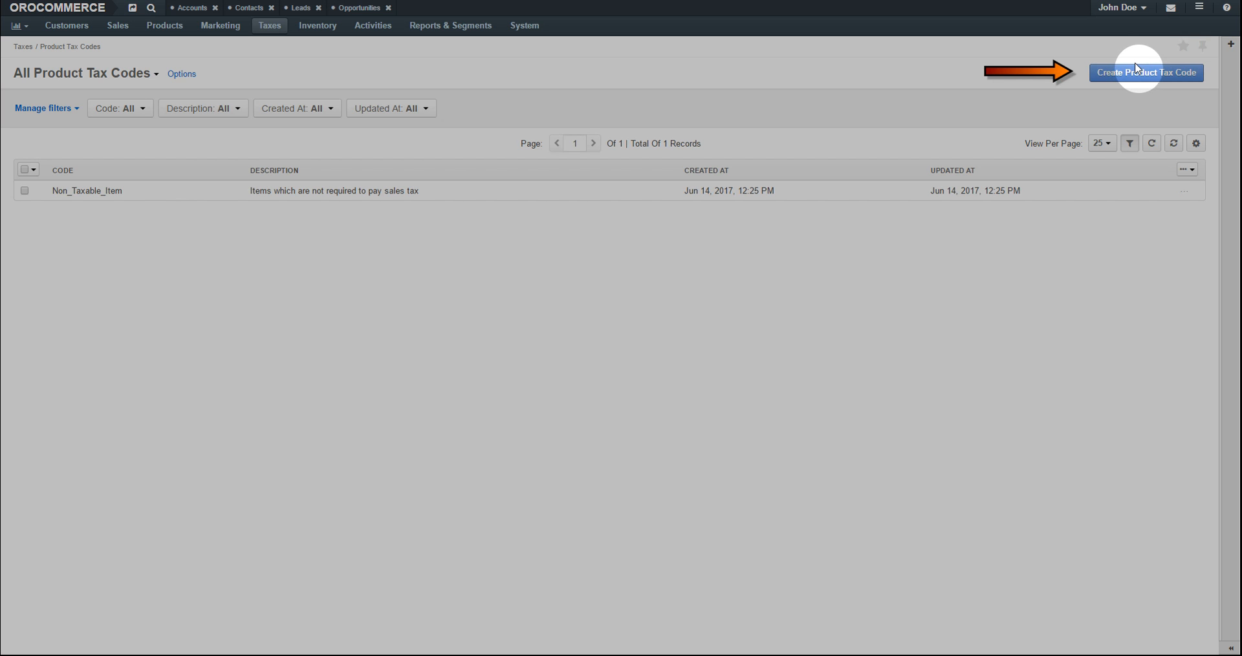
pyautogui.click(1140, 72)
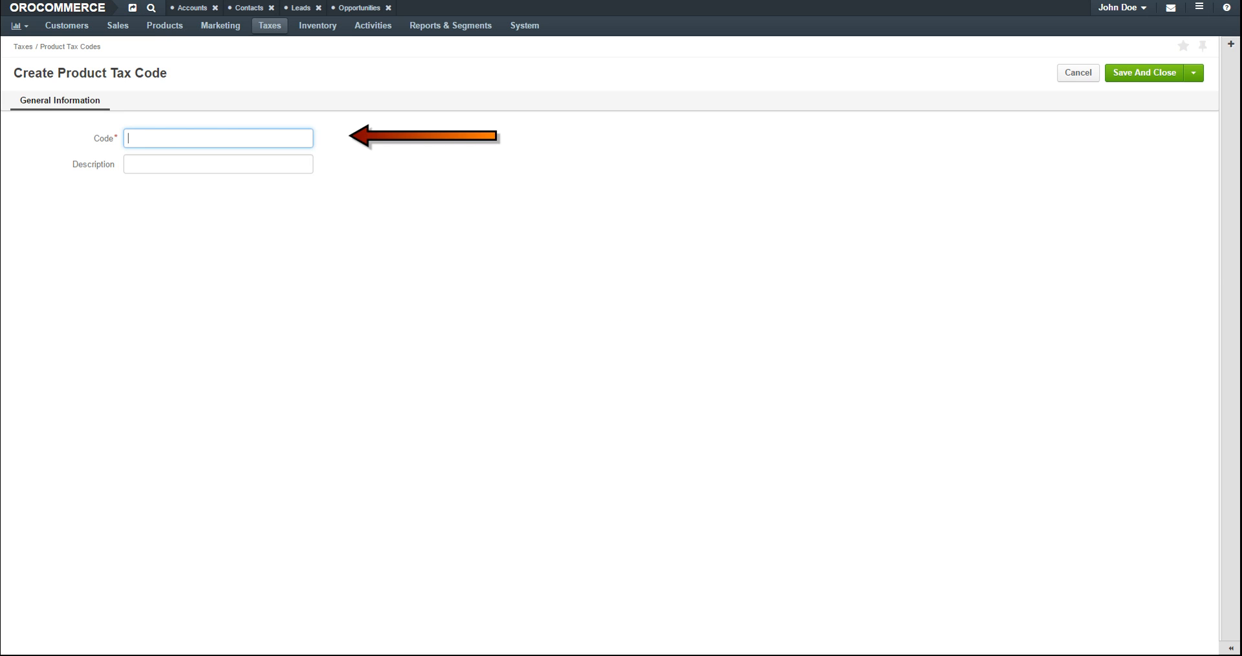
pyautogui.write('Taxable_')
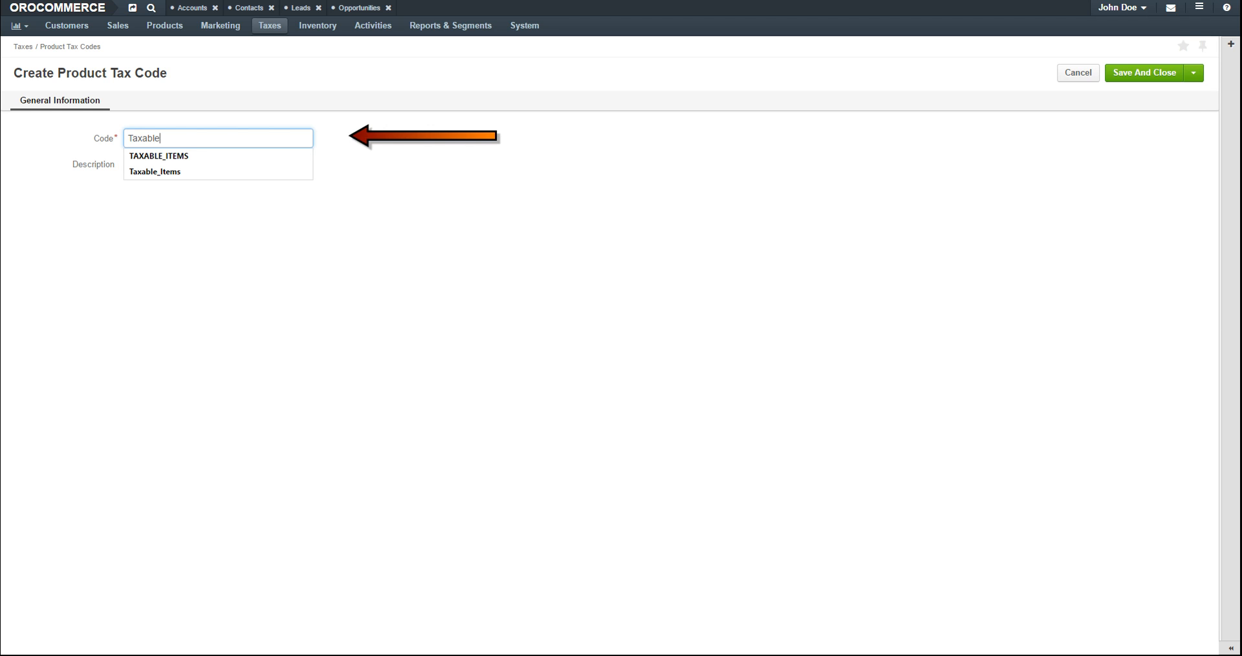
pyautogui.write('Item')
pyautogui.press('Tab')
pyautogui.write('Items which are subject to tax rules')
pyautogui.press('Tab')
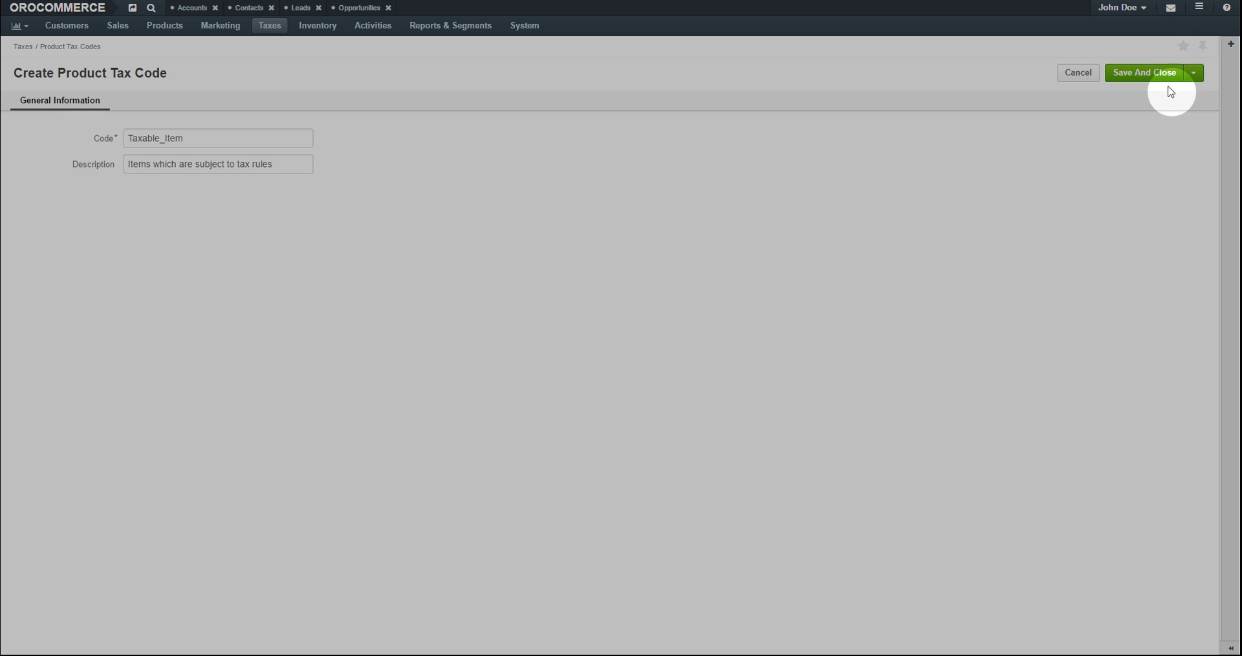
pyautogui.click(1148, 78)
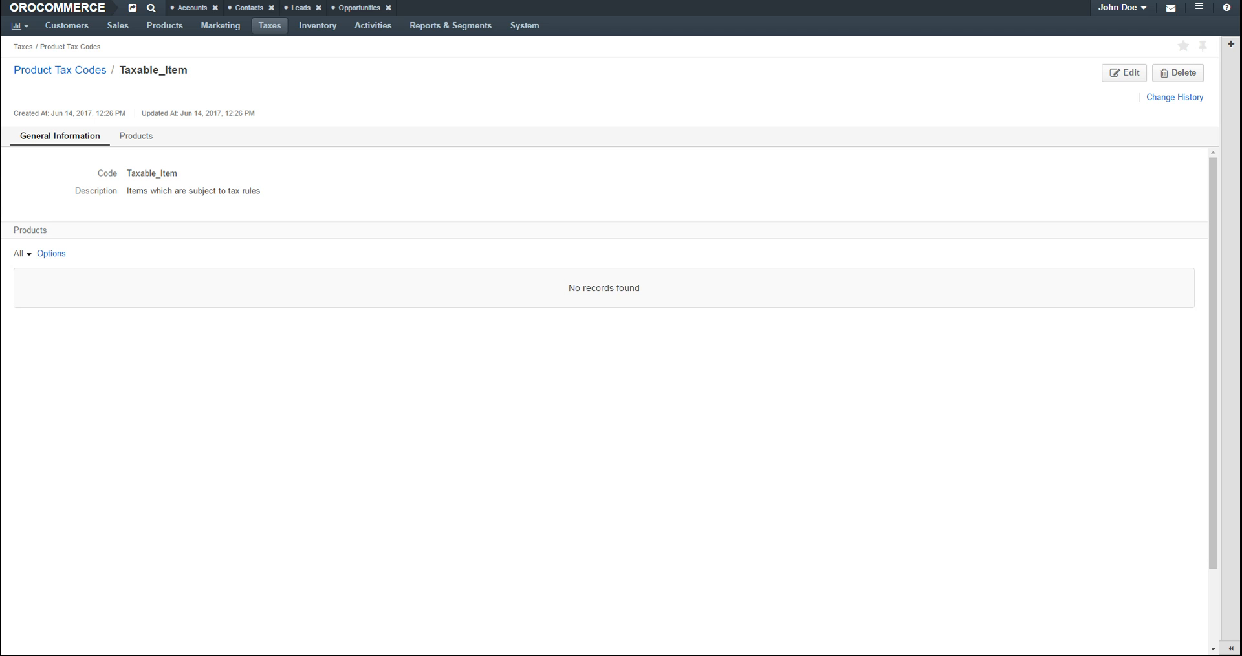
# In the product list, collapse the category sidebar and set the Foldable Wheelchair's tax code to Non_Taxable_Item
pyautogui.click(164, 26)
pyautogui.click(167, 63)
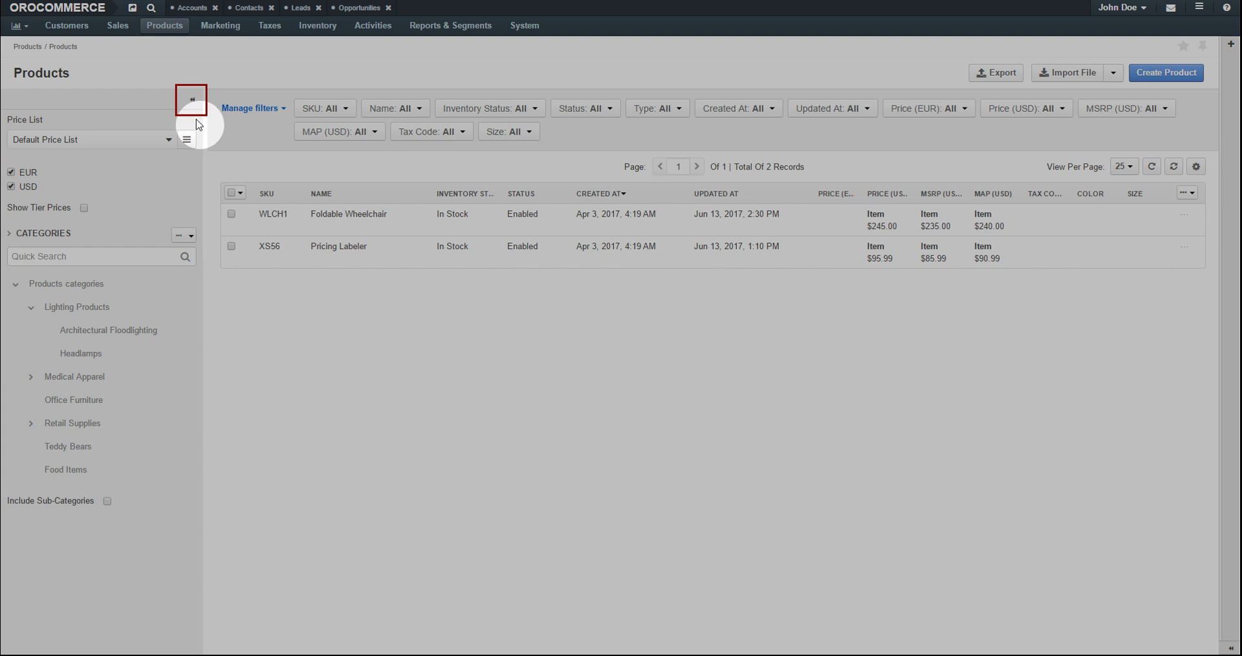
pyautogui.click(192, 99)
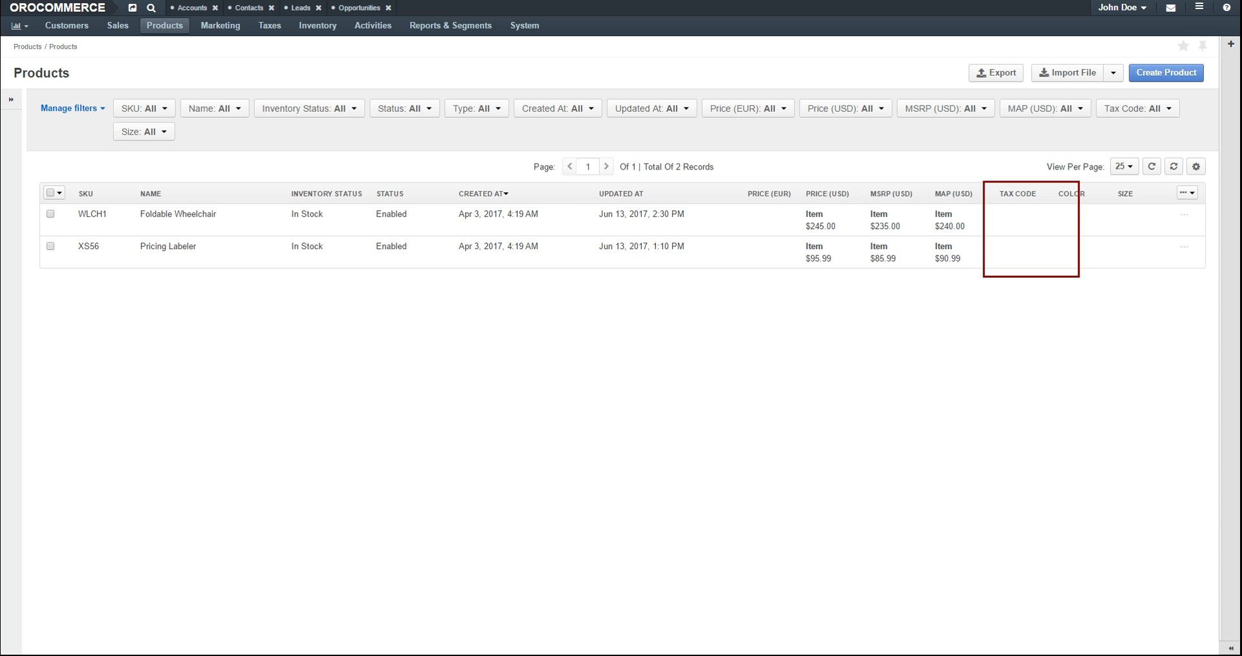
pyautogui.moveTo(1044, 221)
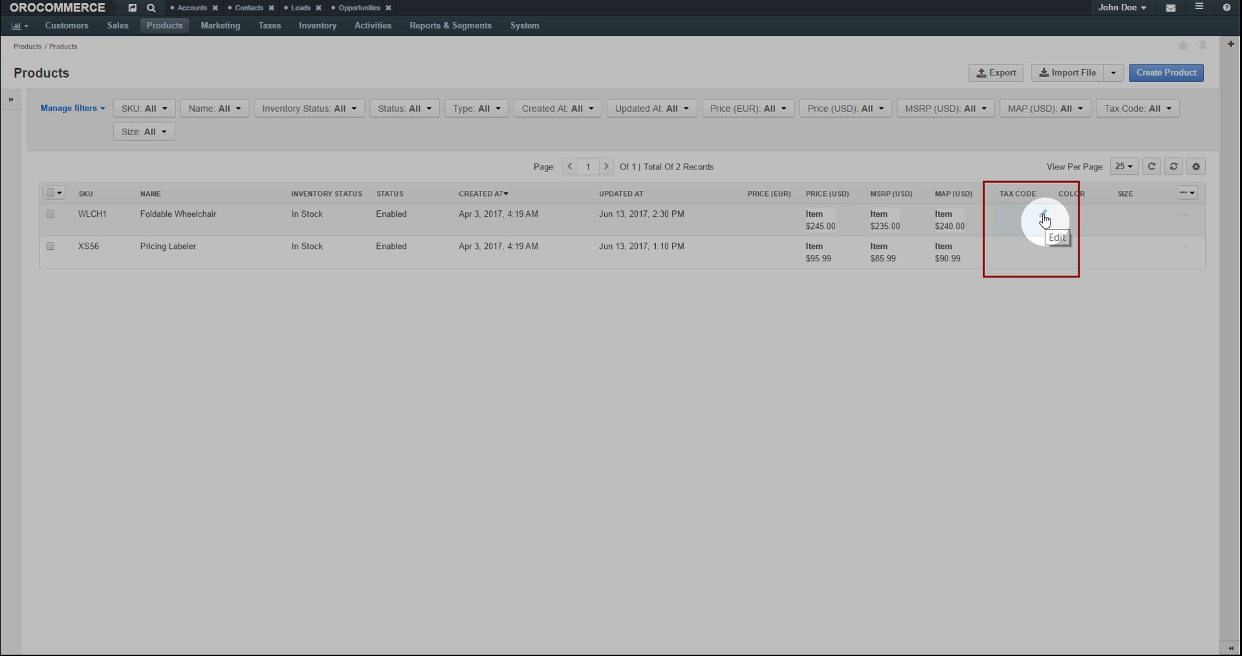
pyautogui.click(1044, 219)
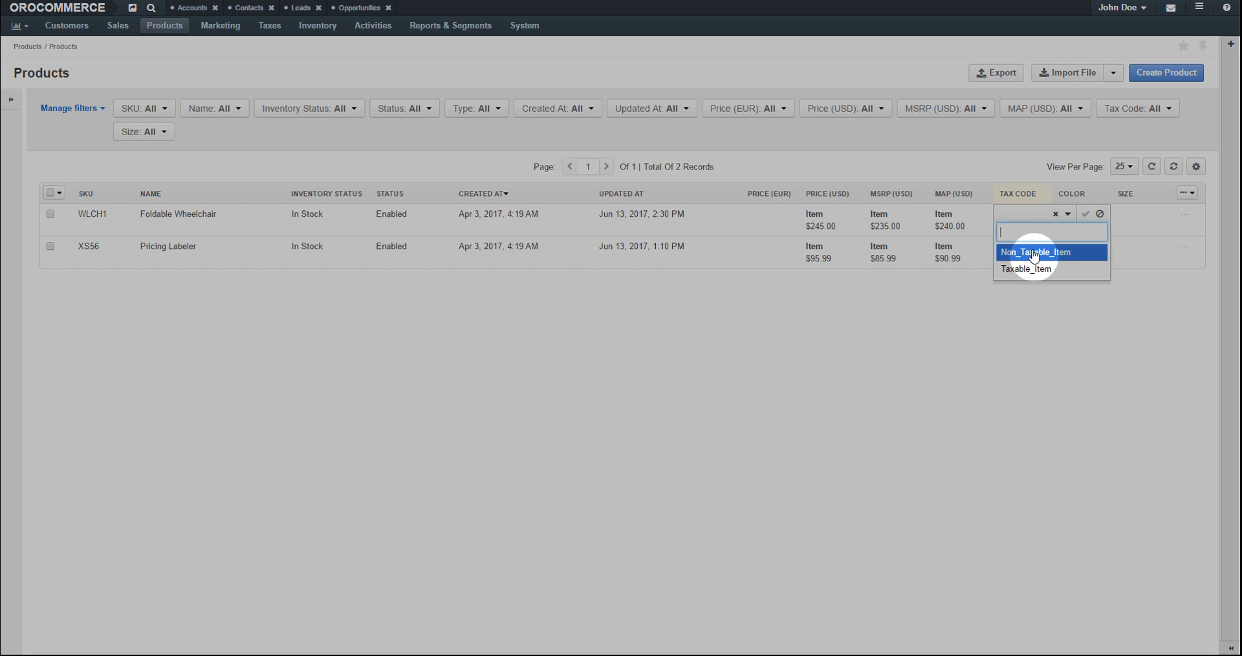
pyautogui.click(1036, 252)
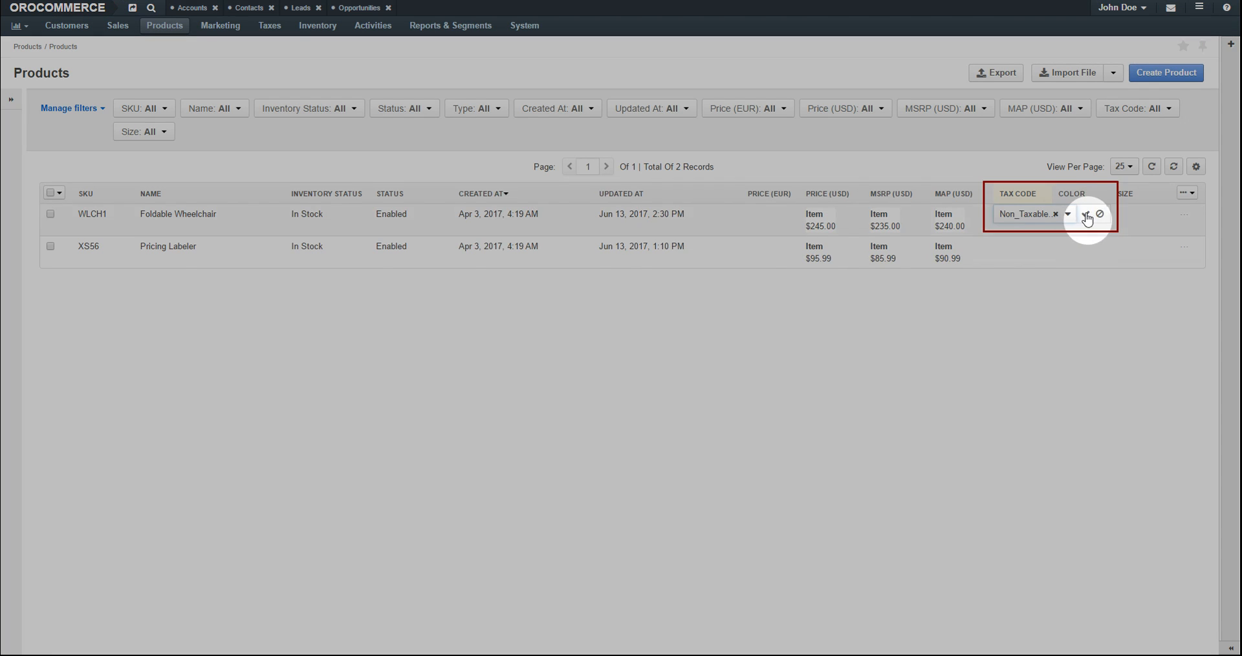
pyautogui.click(1086, 214)
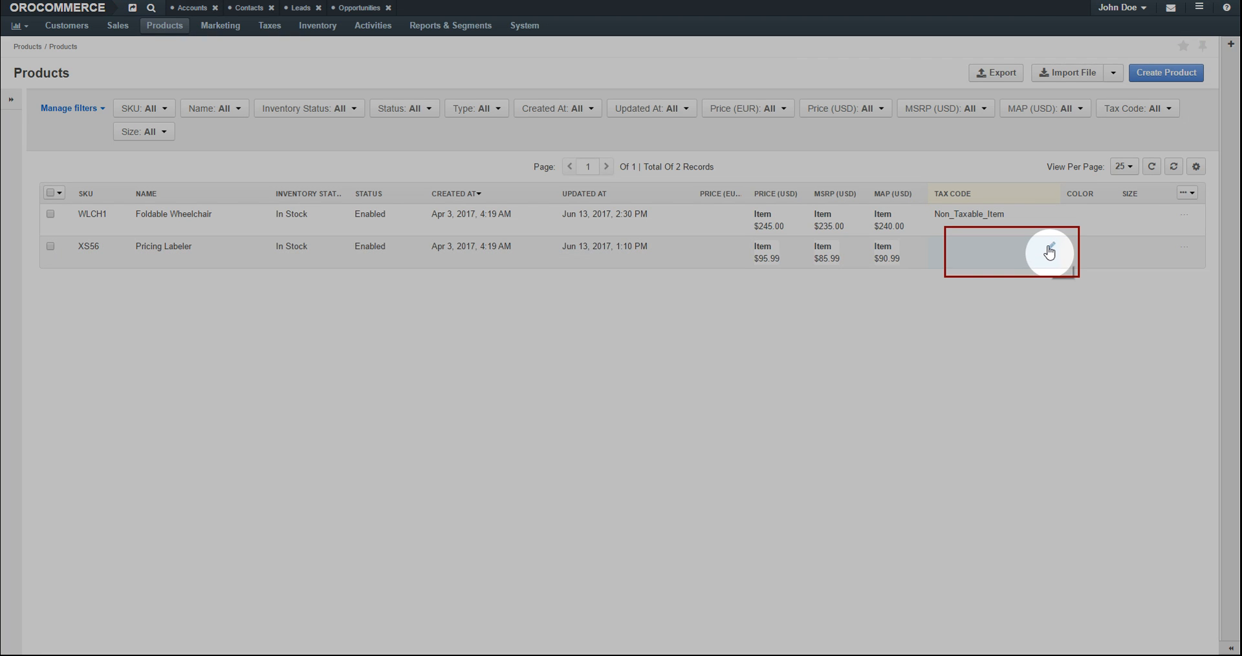
# Set the Pricing Labeler's tax code to Taxable_Item in the product list and save the change
pyautogui.click(1049, 253)
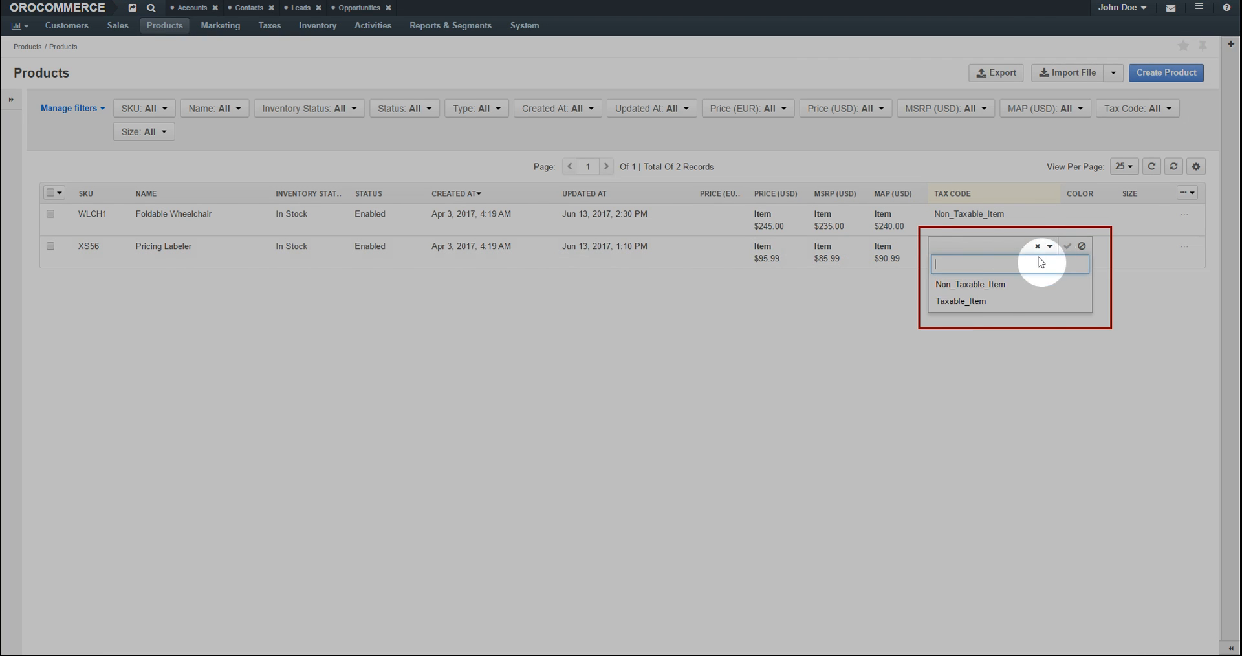
pyautogui.click(967, 302)
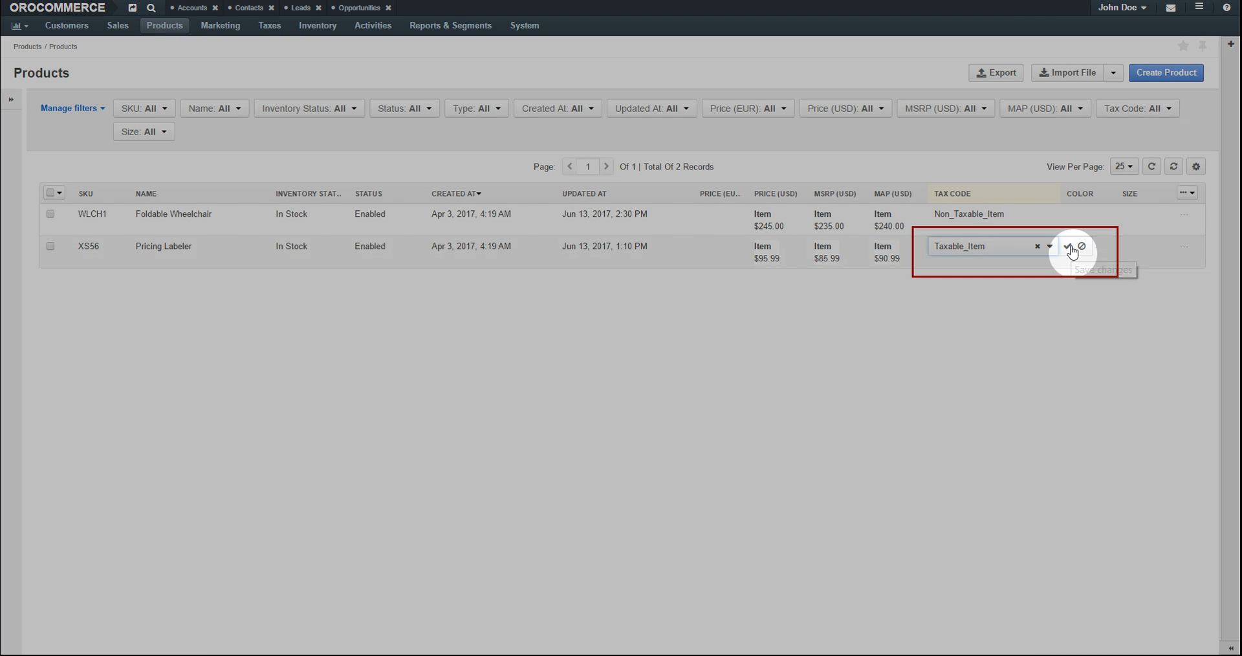
pyautogui.click(1067, 246)
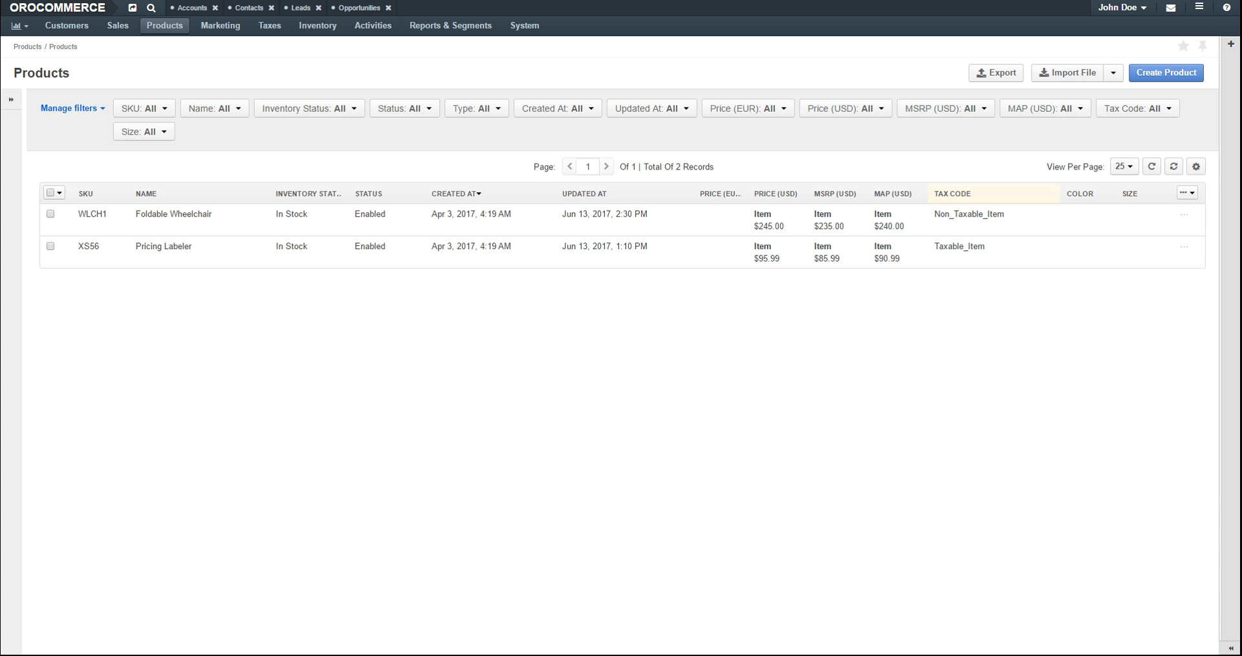
# Start a new tax jurisdiction with the code Washington_Dc and the description "Zip codes for Washington DC"
pyautogui.click(270, 26)
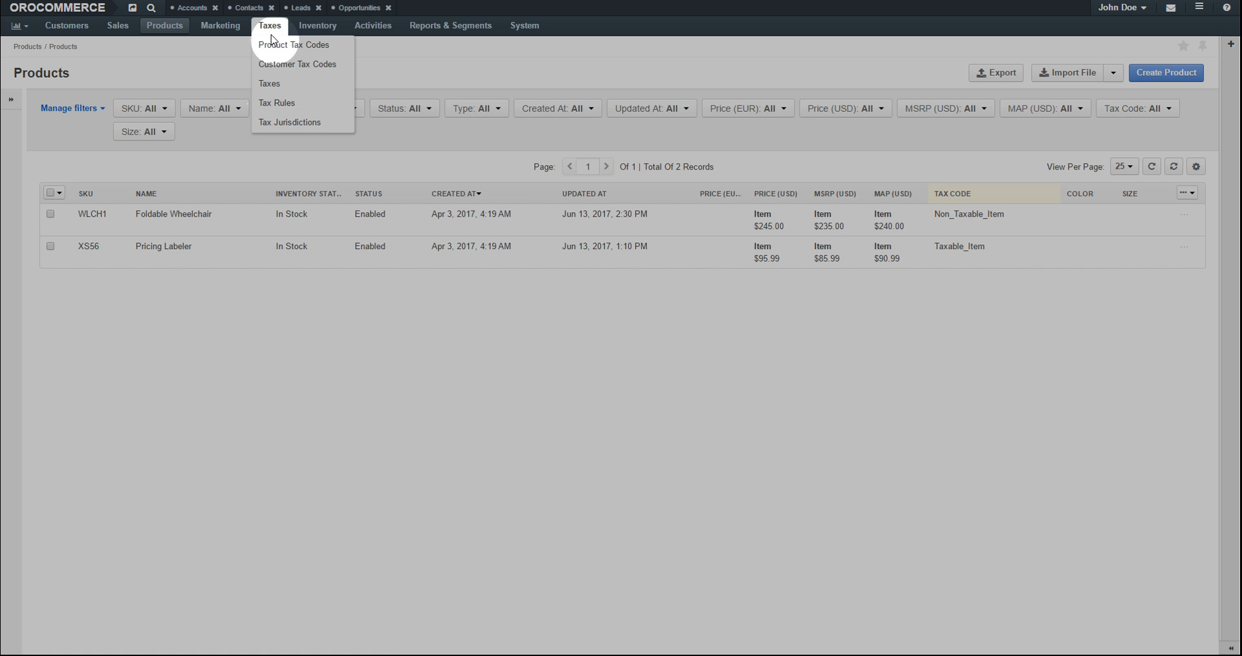
pyautogui.click(275, 119)
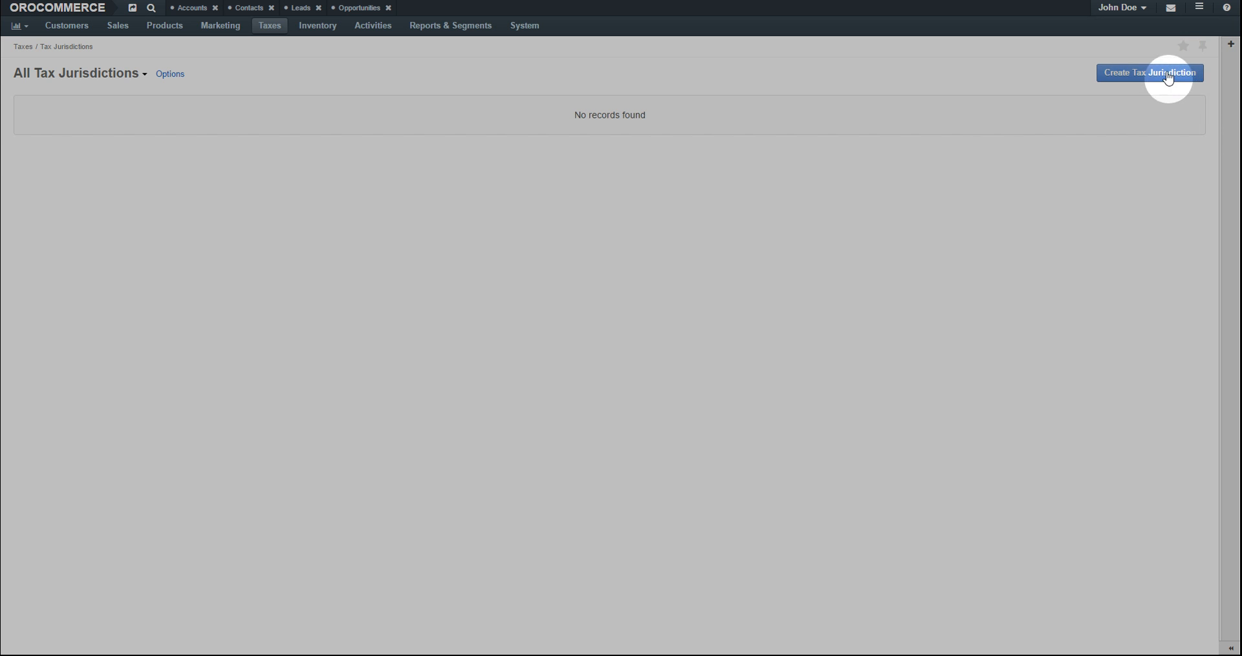
pyautogui.click(1171, 75)
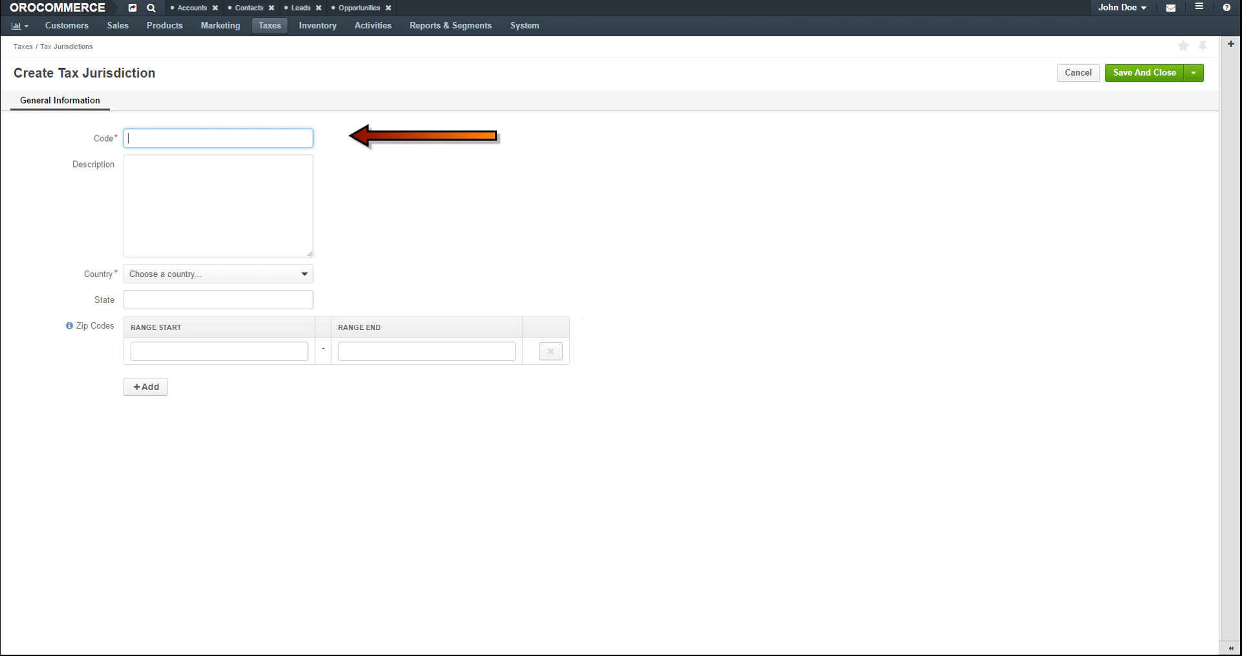
pyautogui.write('Washington_Dc')
pyautogui.press('Tab')
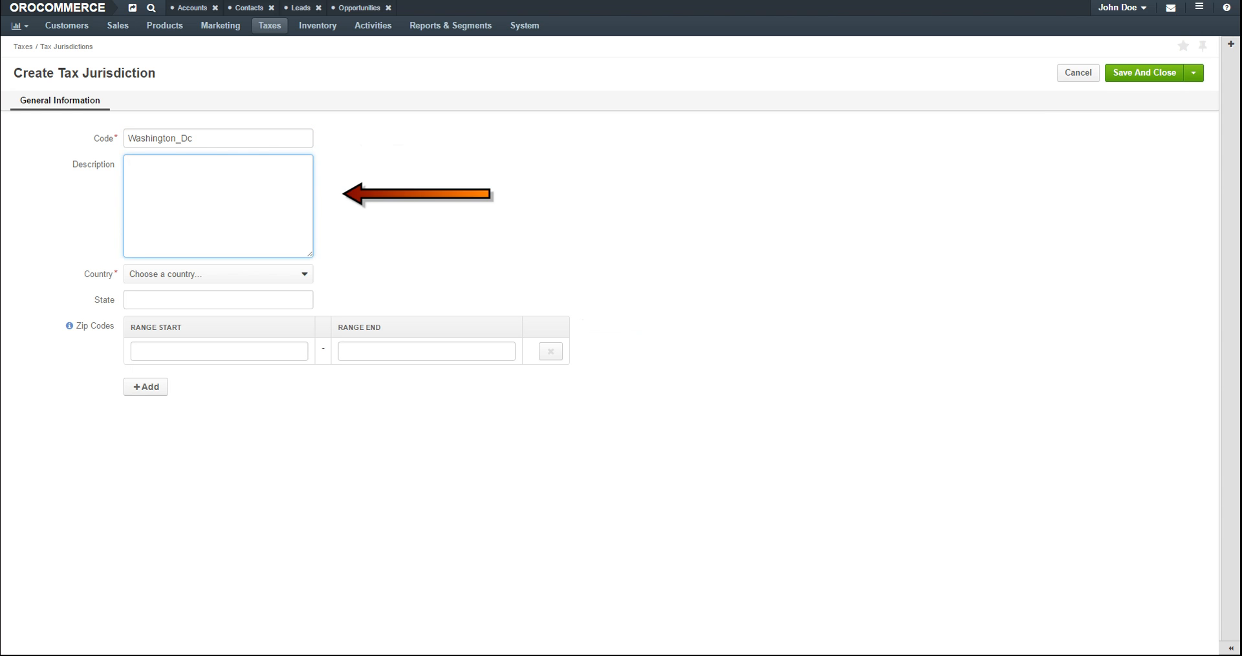
pyautogui.write('Zip codes for Washington DC')
# Set the jurisdiction's country to United States and its state to District of Columbia
pyautogui.click(231, 282)
pyautogui.write('united')
pyautogui.press('Return')
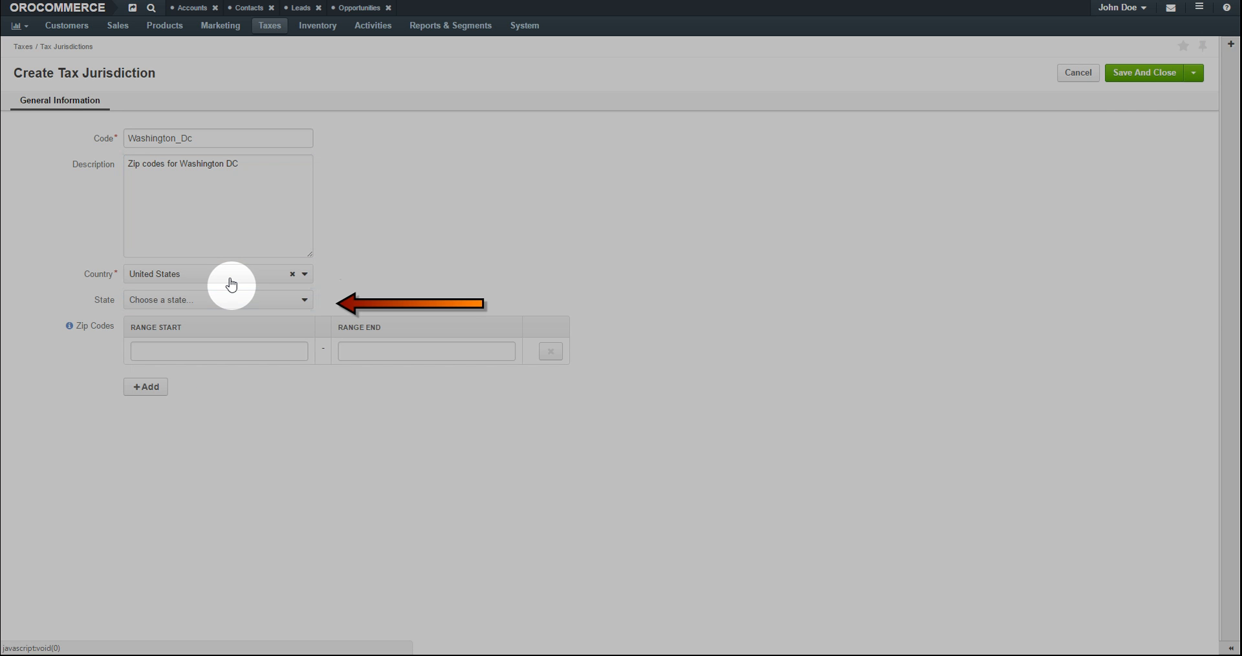
pyautogui.click(201, 301)
pyautogui.write('d')
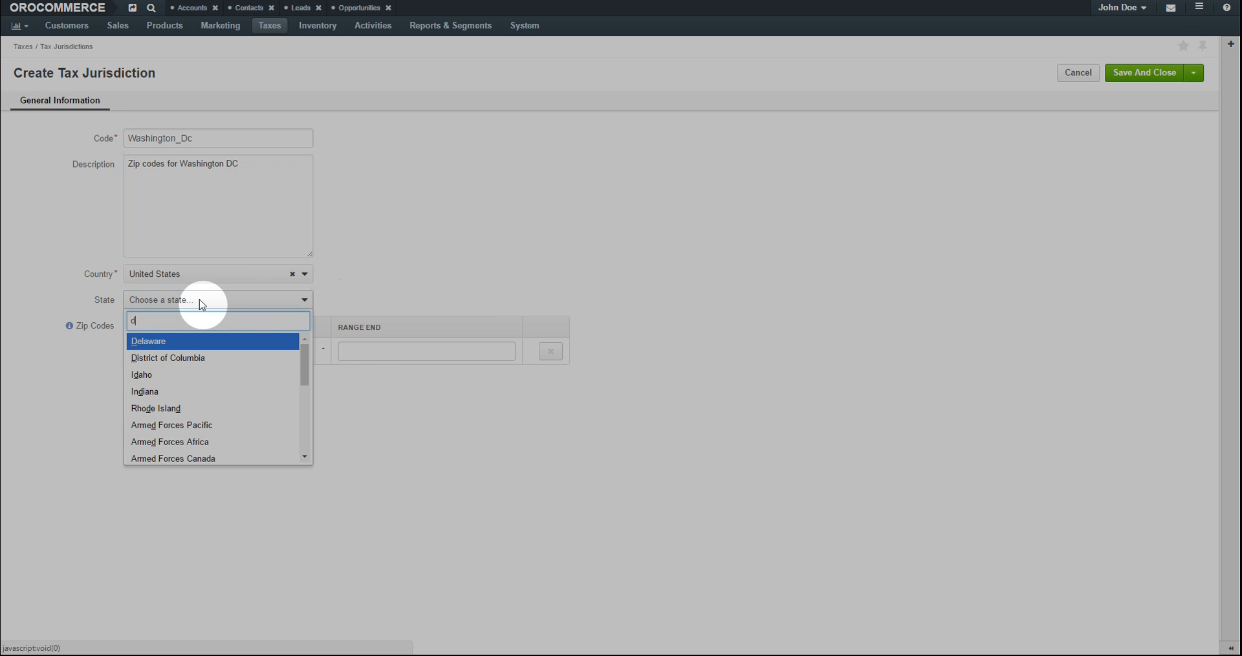
pyautogui.press('Down')
pyautogui.press('Return')
# Enter 20500 as the start of the zip code range, save the jurisdiction and return to the jurisdiction list
pyautogui.press('Tab')
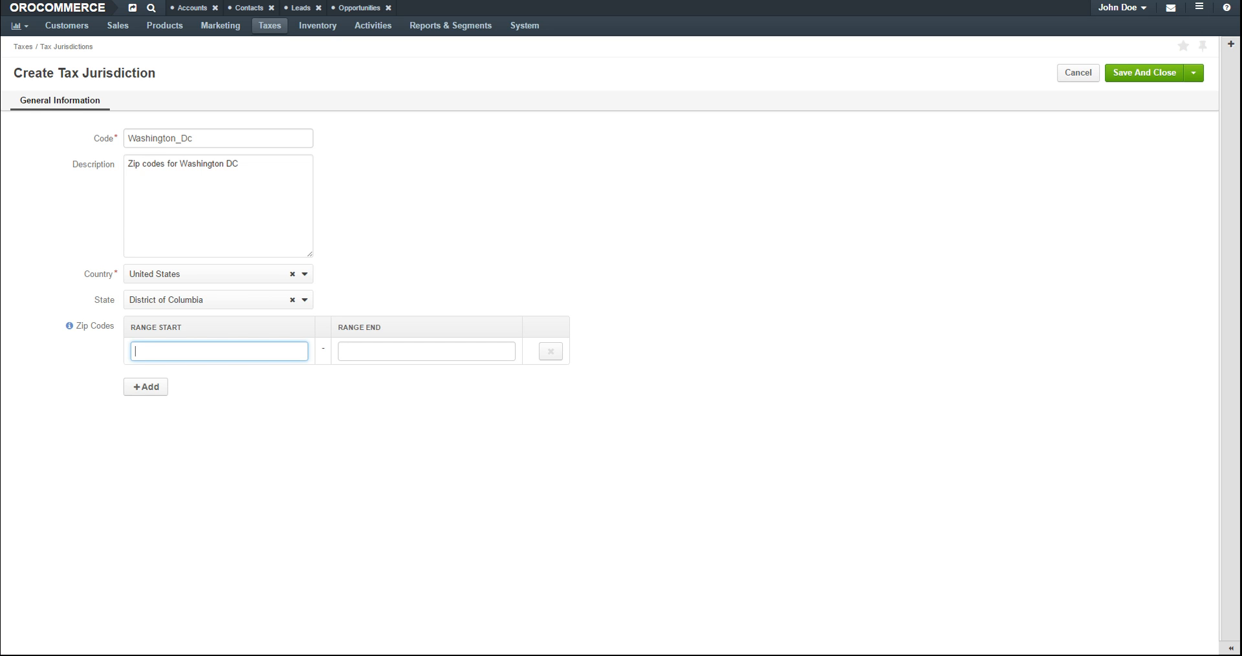
pyautogui.write('20500')
pyautogui.press('Tab')
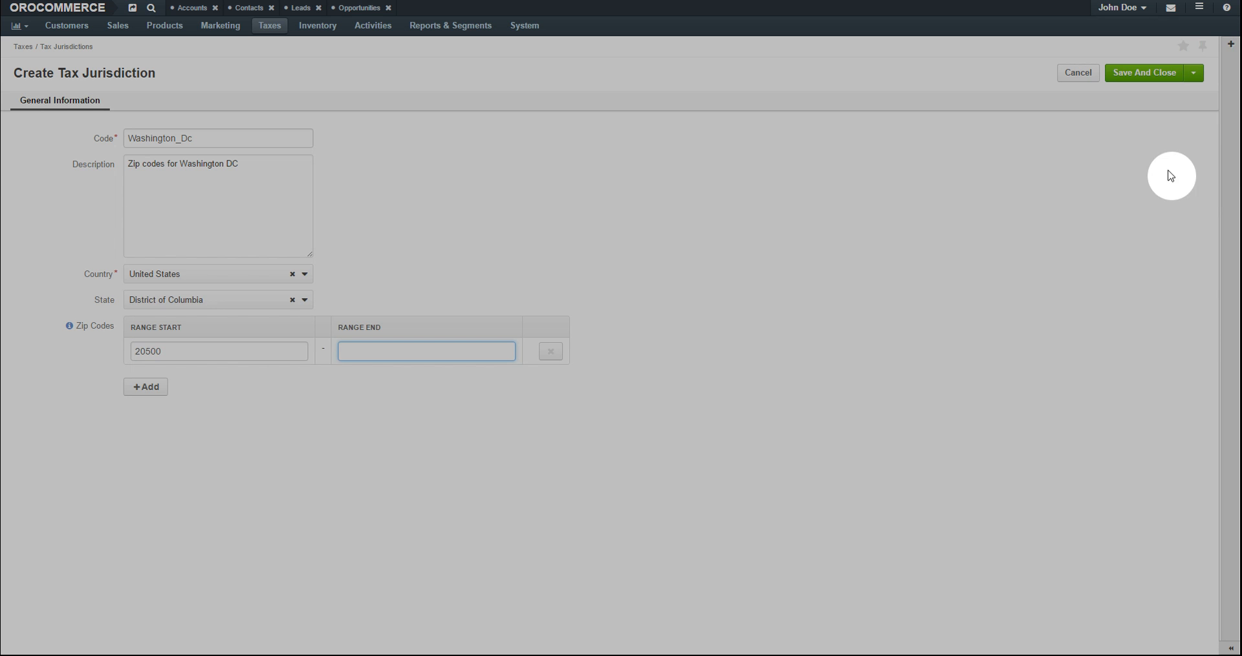
pyautogui.click(1144, 72)
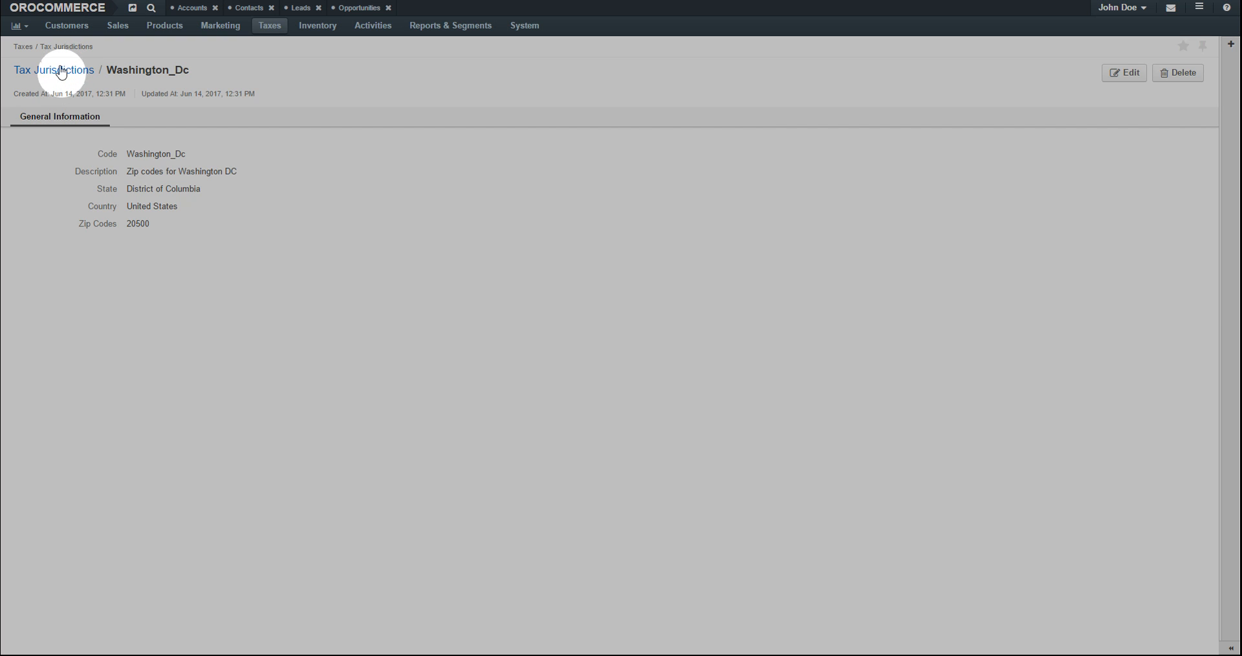
pyautogui.click(60, 70)
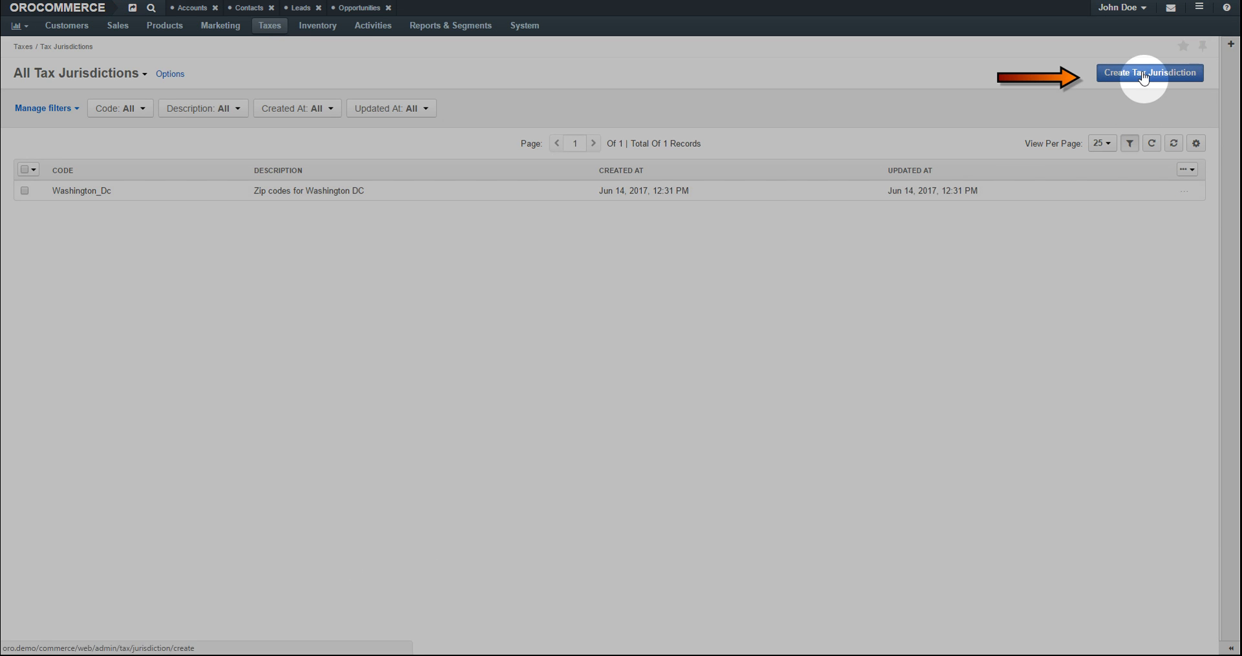
# Start another tax jurisdiction with the code Los_Angeles_County and the description "Zip code ranges for Los Angeles"
pyautogui.click(1145, 73)
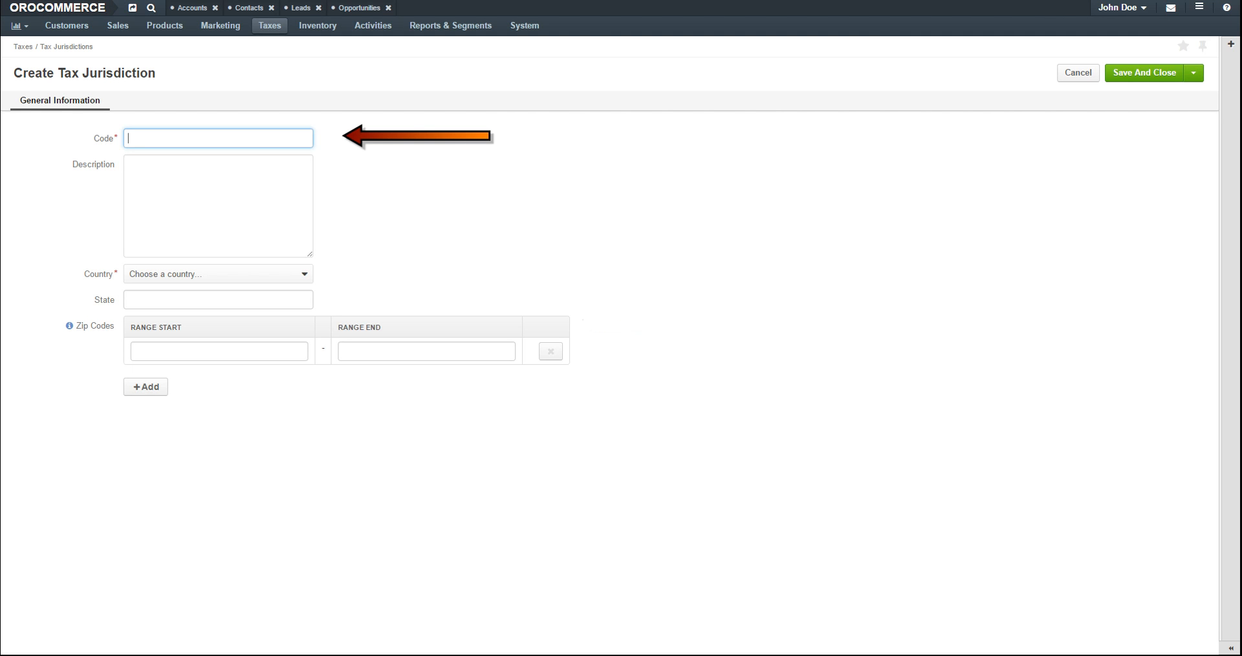
pyautogui.write('Los_Angeles_County')
pyautogui.press('Tab')
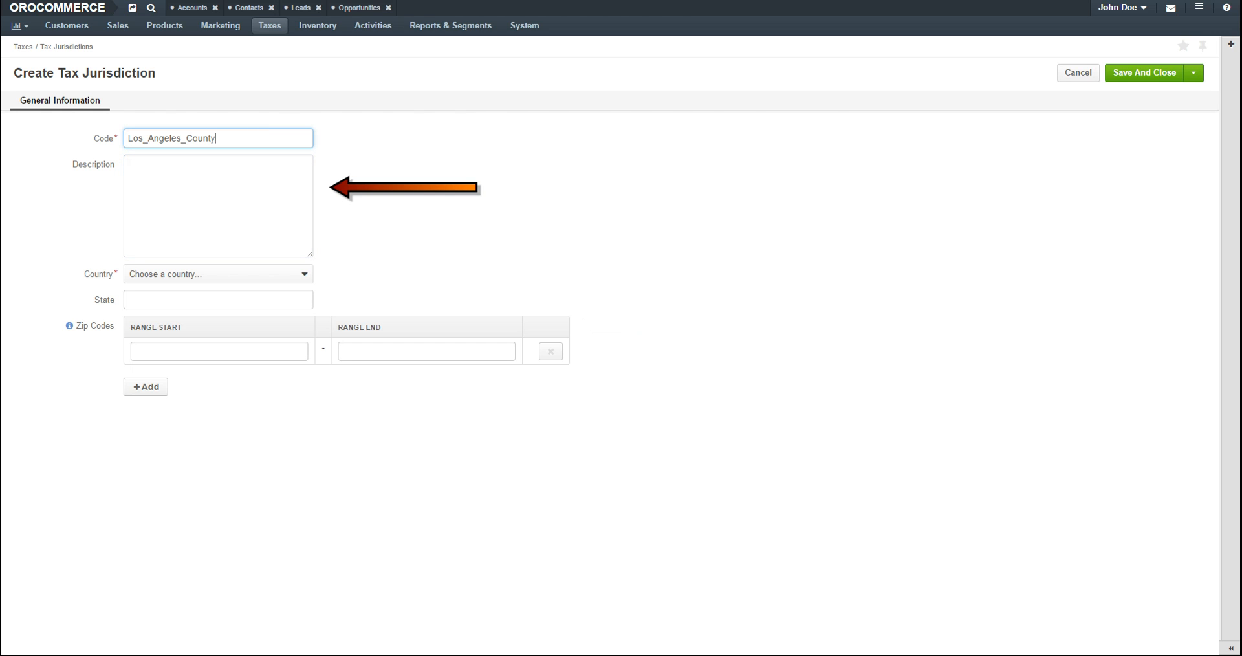
pyautogui.press('Tab')
pyautogui.write('Zip code ranges for Los Angeles')
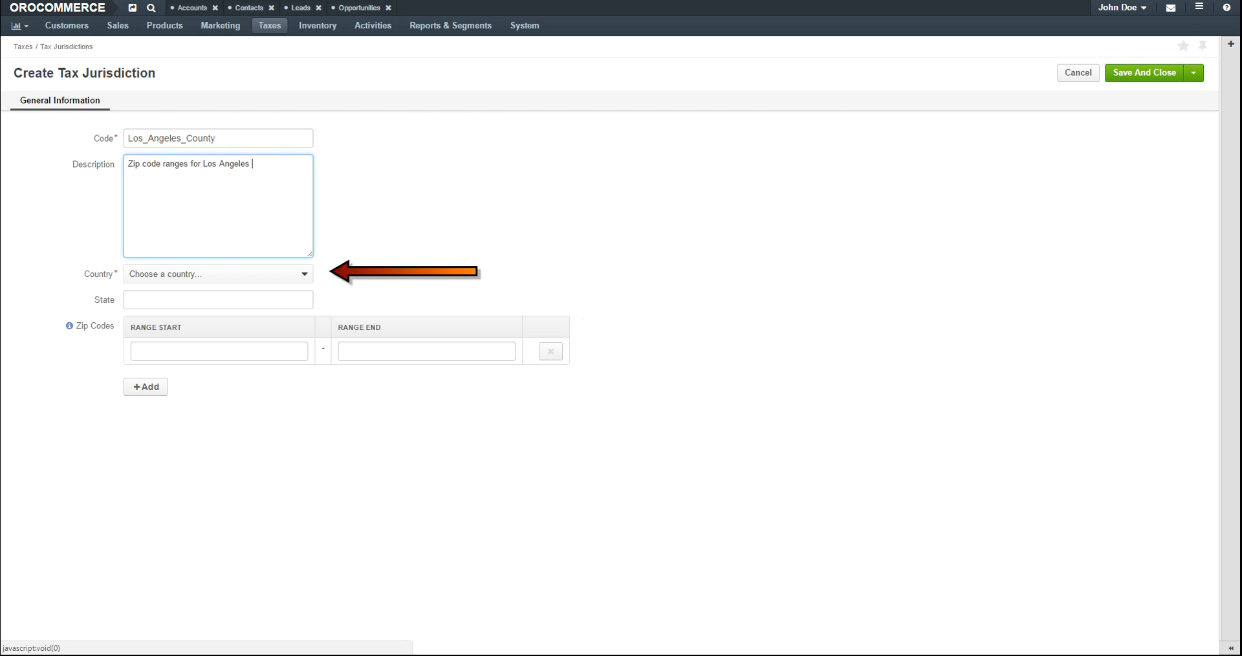
# Set the Los Angeles jurisdiction's country to United States and its state to California
pyautogui.click(218, 274)
pyautogui.write('United')
pyautogui.press('Down')
pyautogui.press('Return')
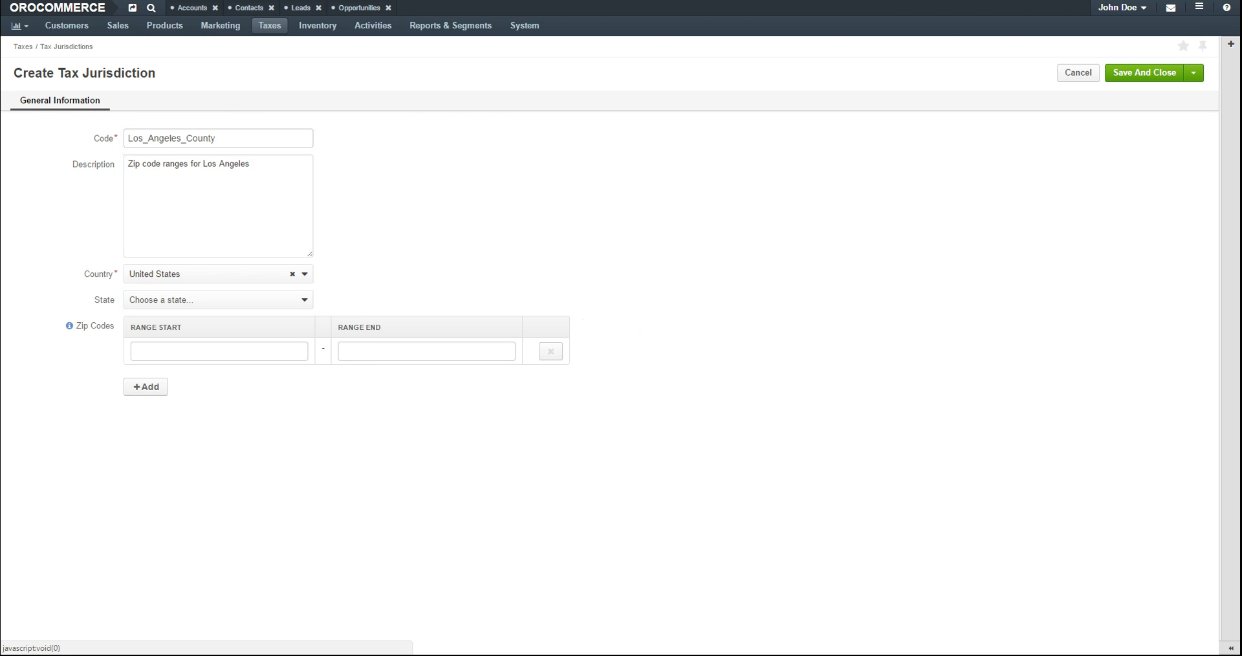
pyautogui.click(218, 300)
pyautogui.write('Ca')
pyautogui.press('Return')
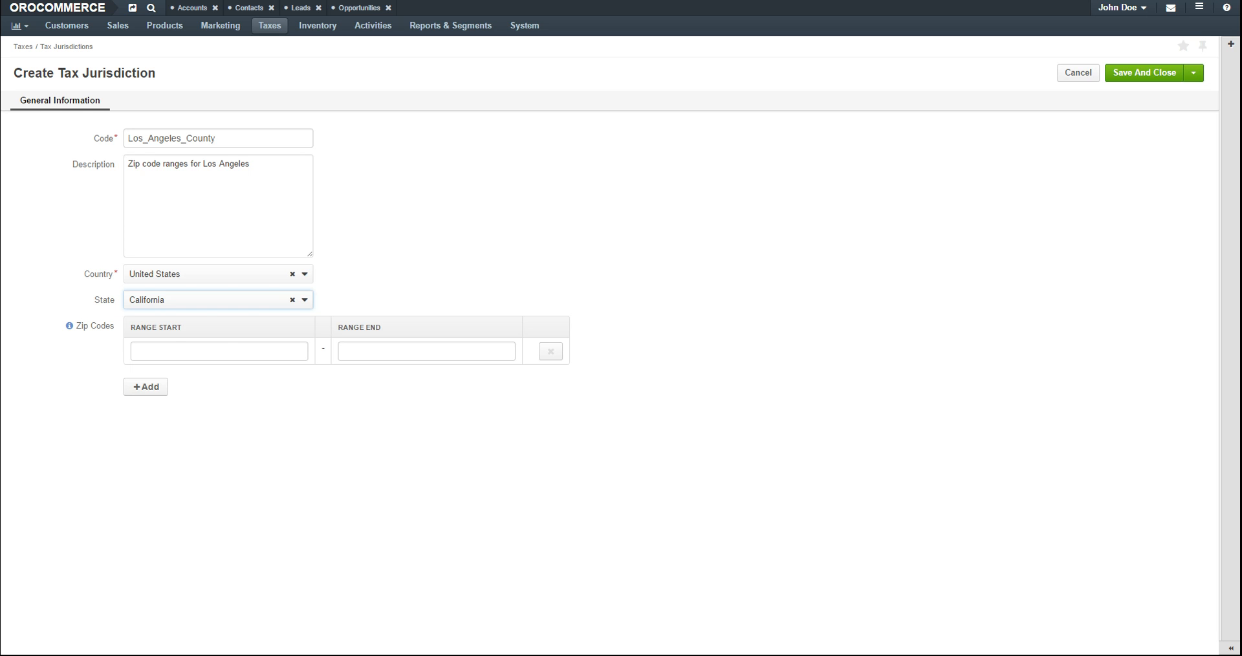
# Enter 91104 as the start of the zip code range and save the Los Angeles jurisdiction
pyautogui.click(202, 344)
pyautogui.write('91104')
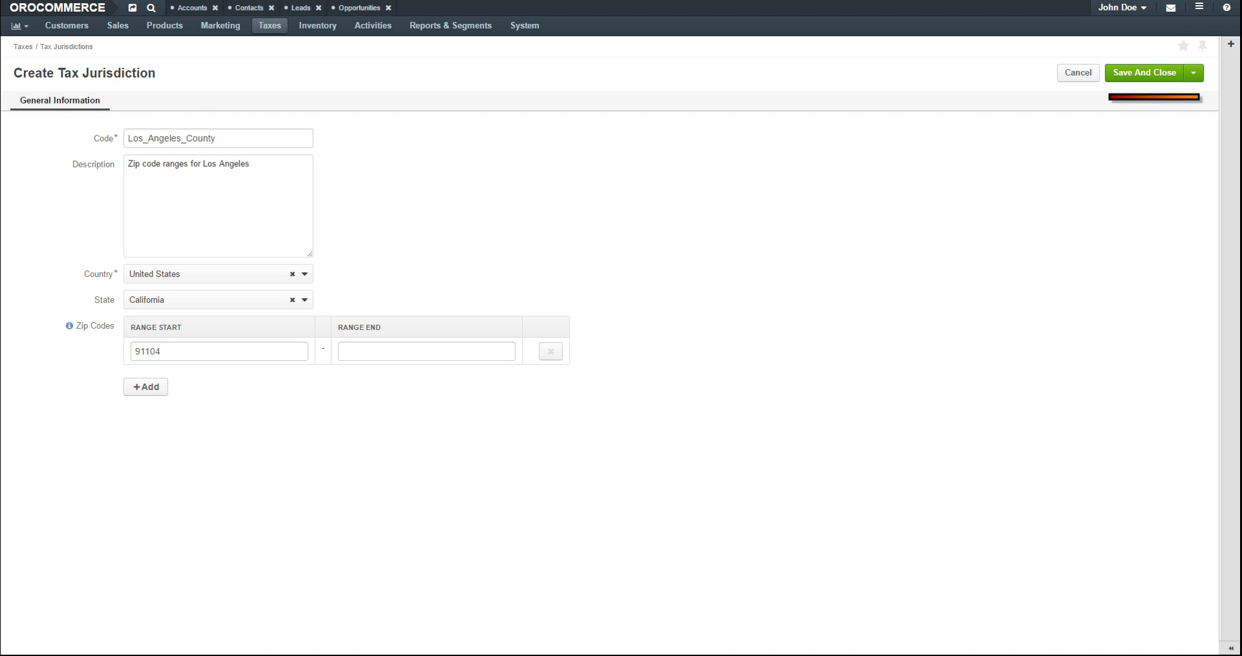
pyautogui.click(1149, 75)
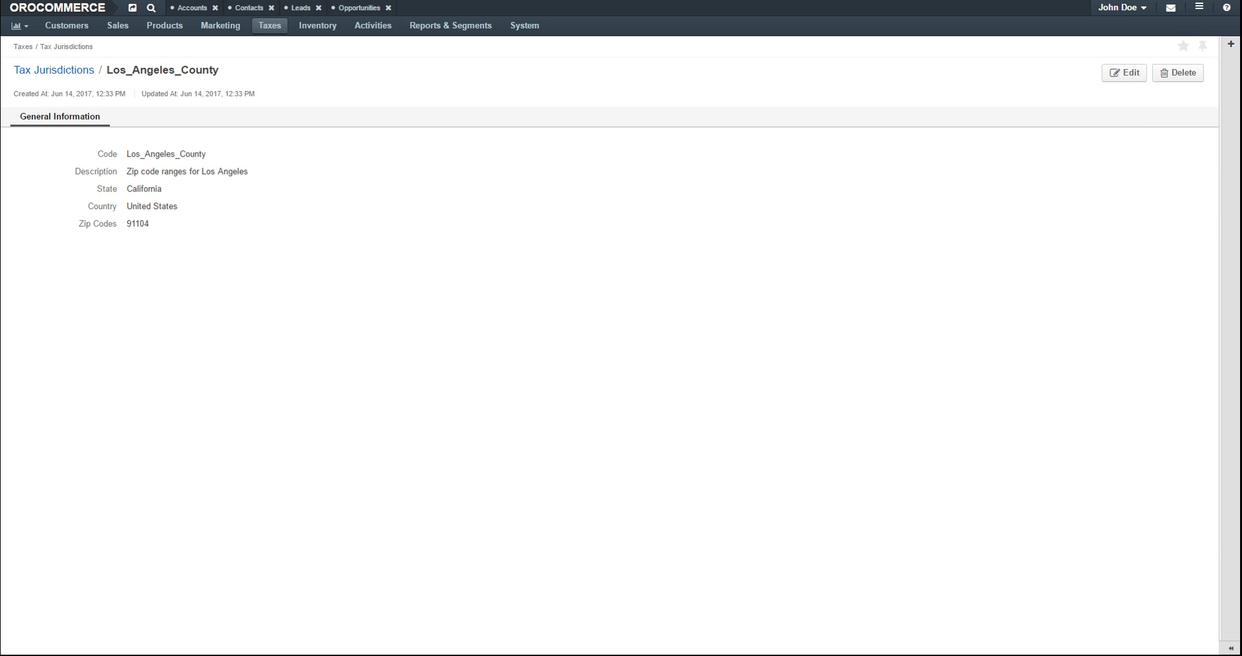
# Create and save the tax Los_Angeles_County with the description "Los Angeles County Sales Tax" and a rate of 8.5%, and return to the tax list
pyautogui.click(270, 25)
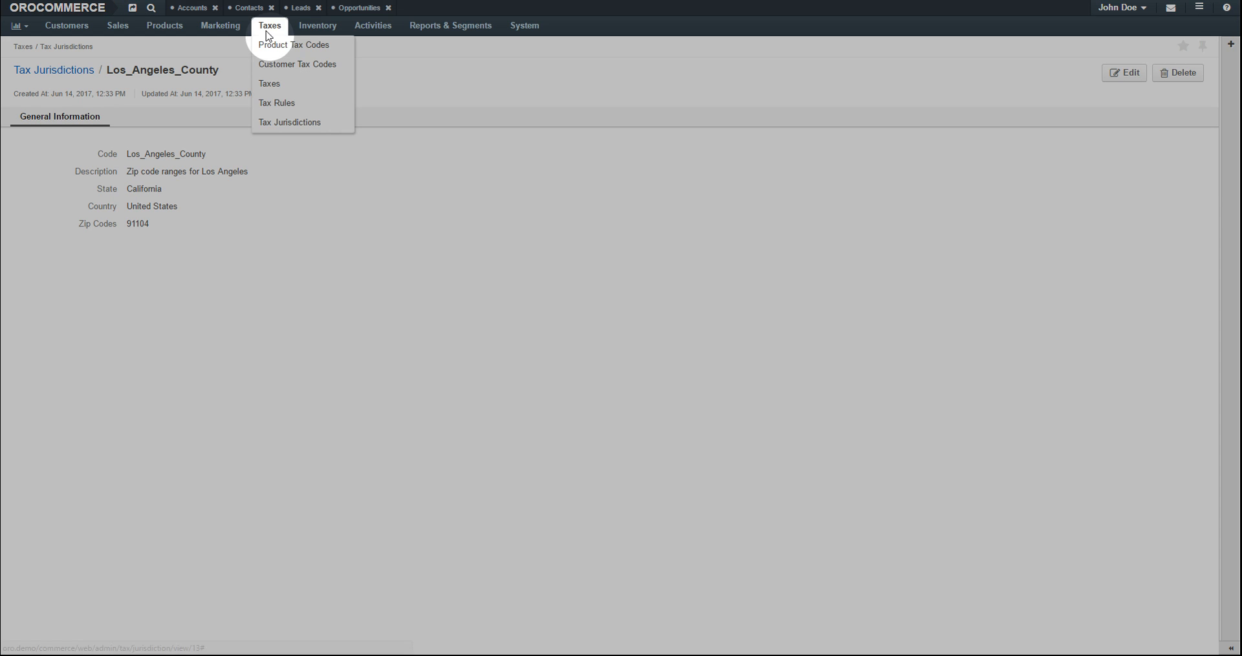
pyautogui.click(267, 85)
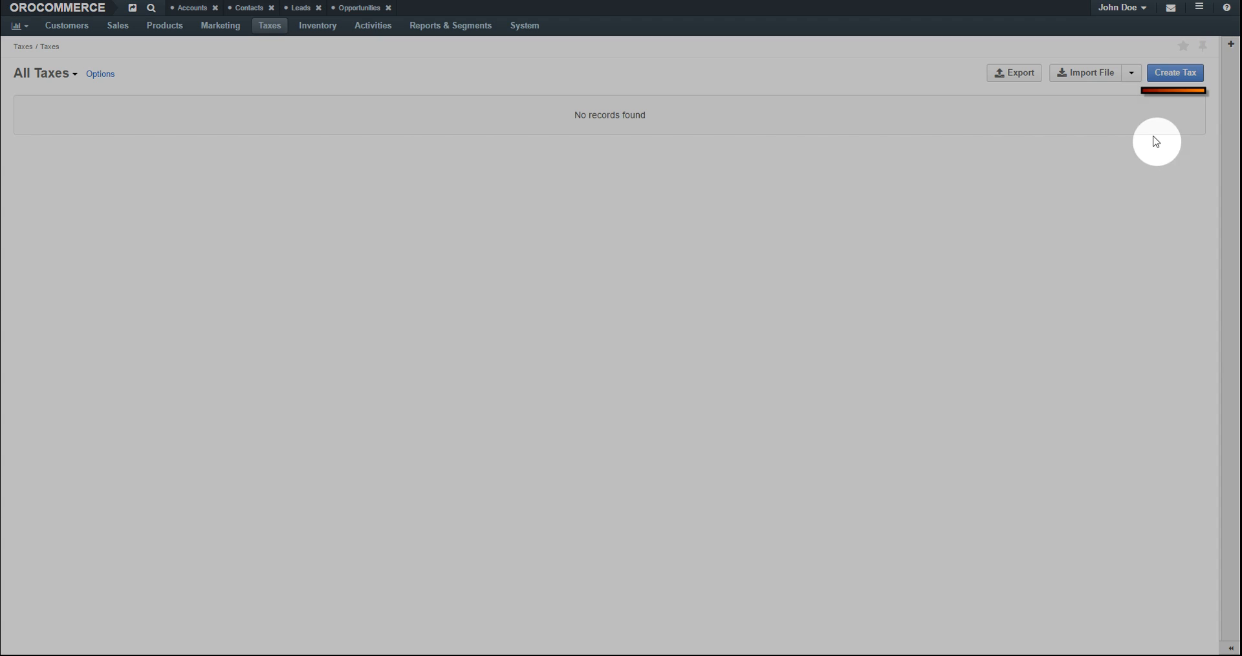
pyautogui.click(1164, 76)
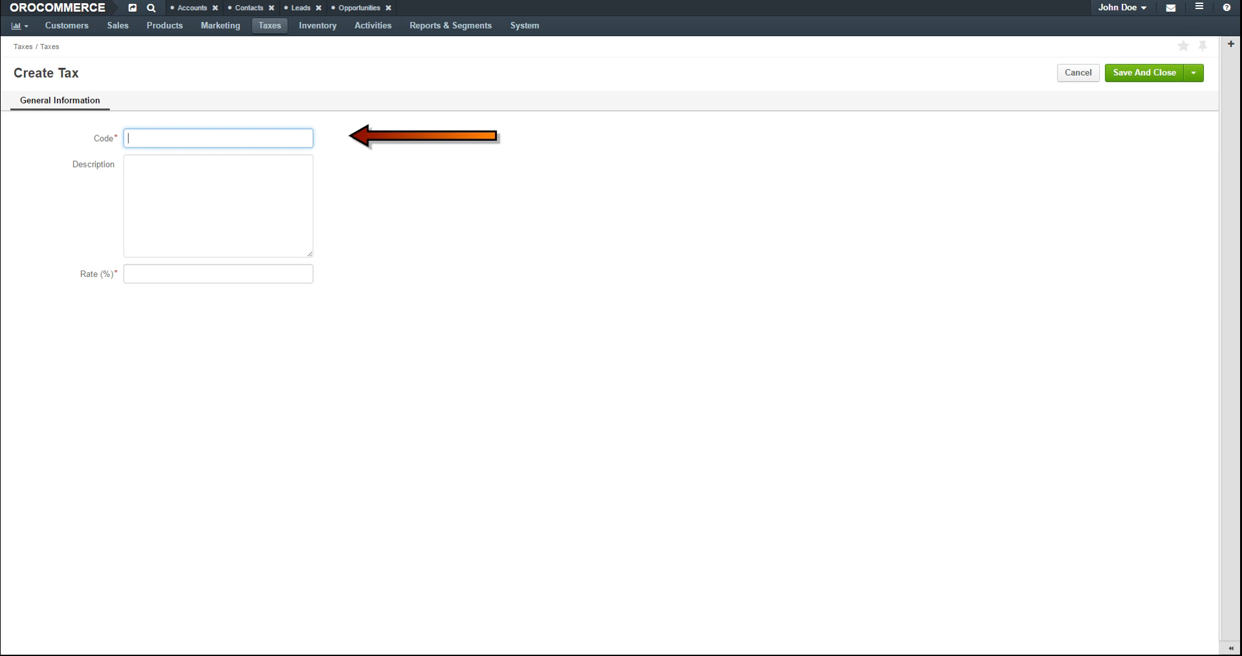
pyautogui.write('Los_Angeles_County')
pyautogui.press('Tab')
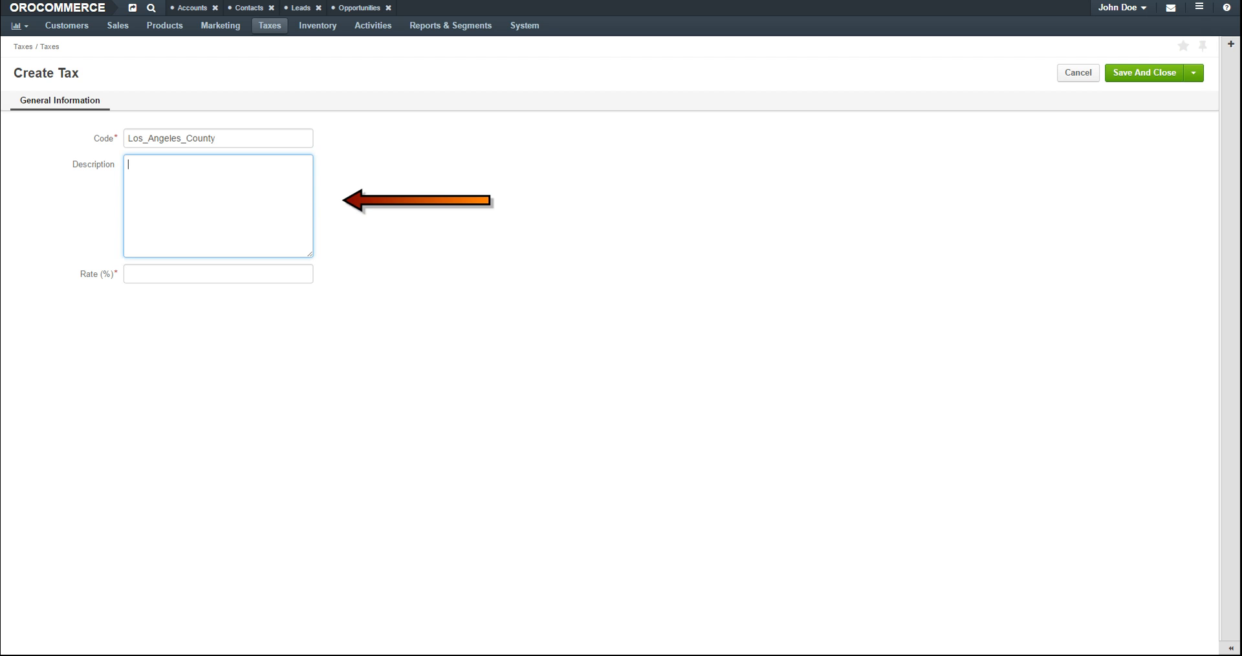
pyautogui.write('Los Angeles County Sales Tax')
pyautogui.press('Tab')
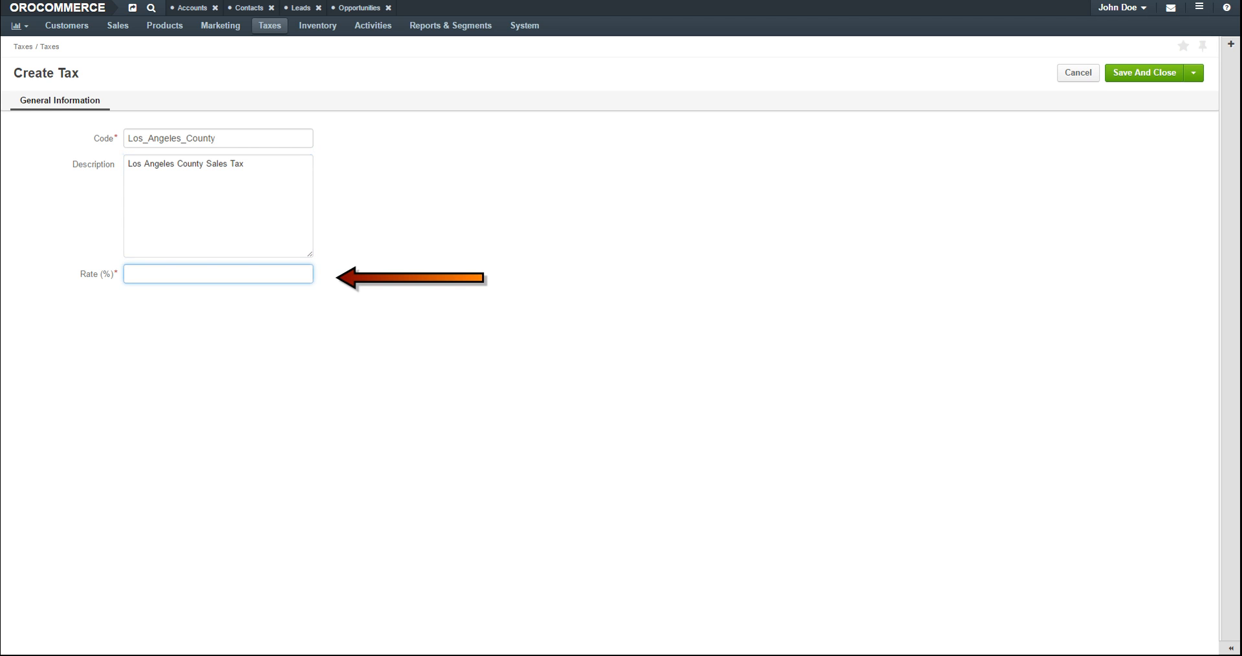
pyautogui.write('8.5')
pyautogui.press('Tab')
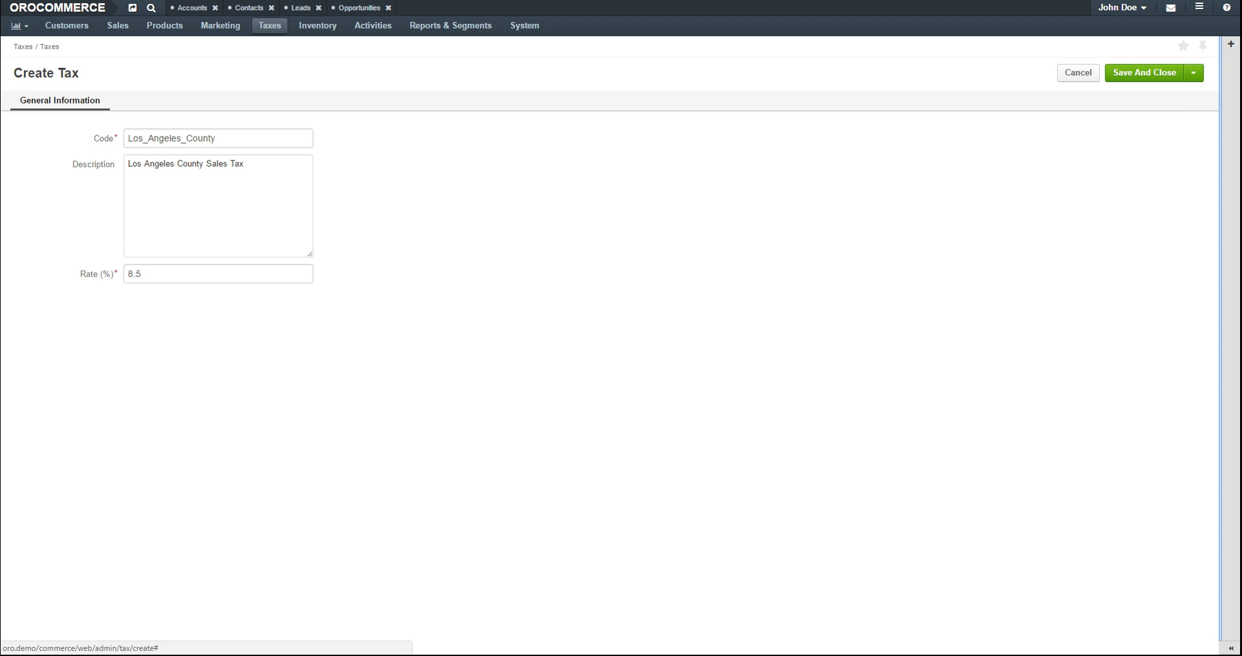
pyautogui.click(1145, 72)
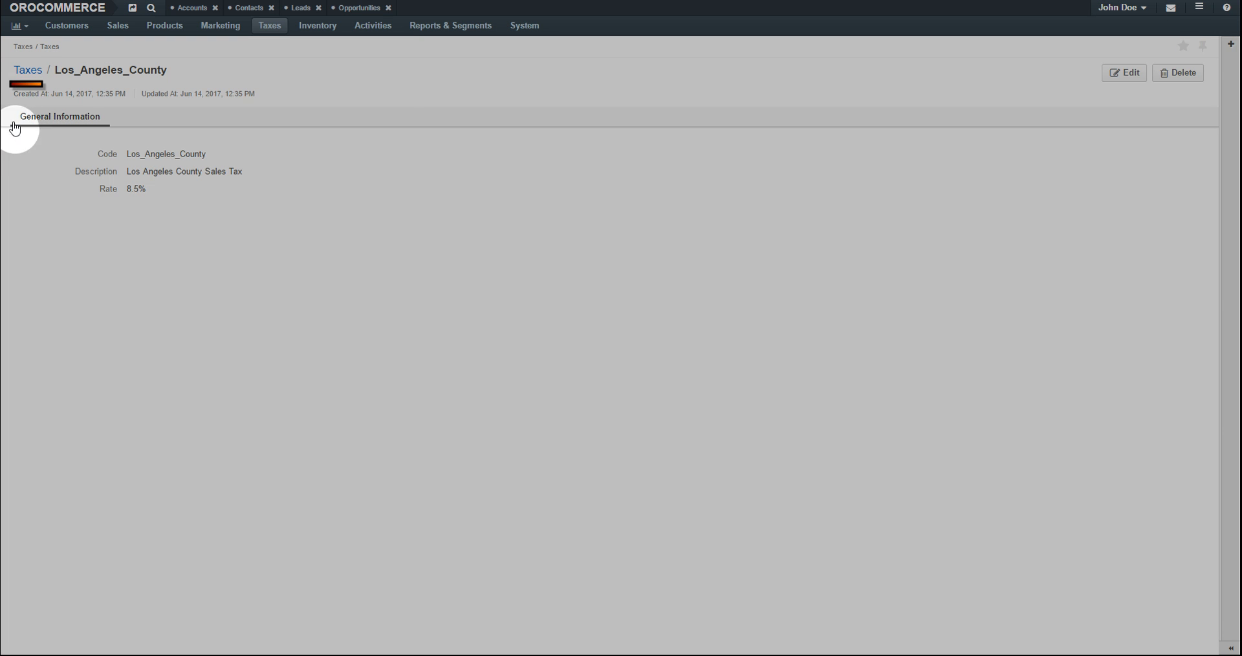
pyautogui.click(28, 71)
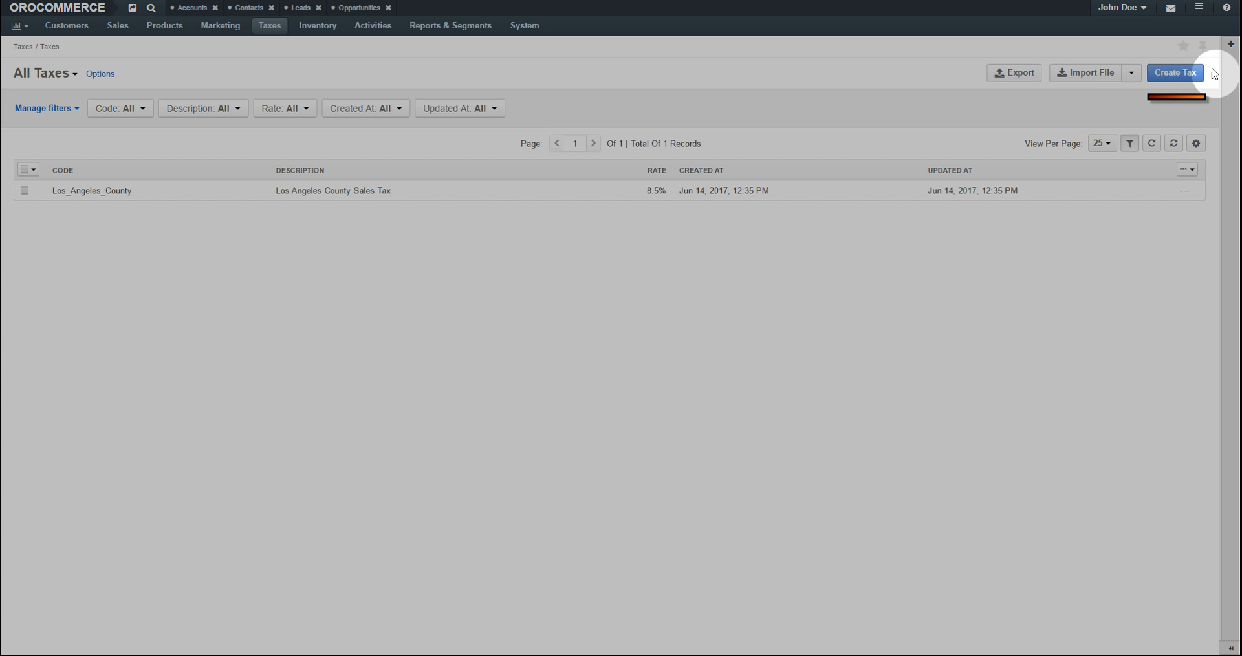
# Create and save the tax Washington_DC, description "Sales tax for customers who live in washington DC", rate 5.75%, and return to the tax list
pyautogui.click(1176, 73)
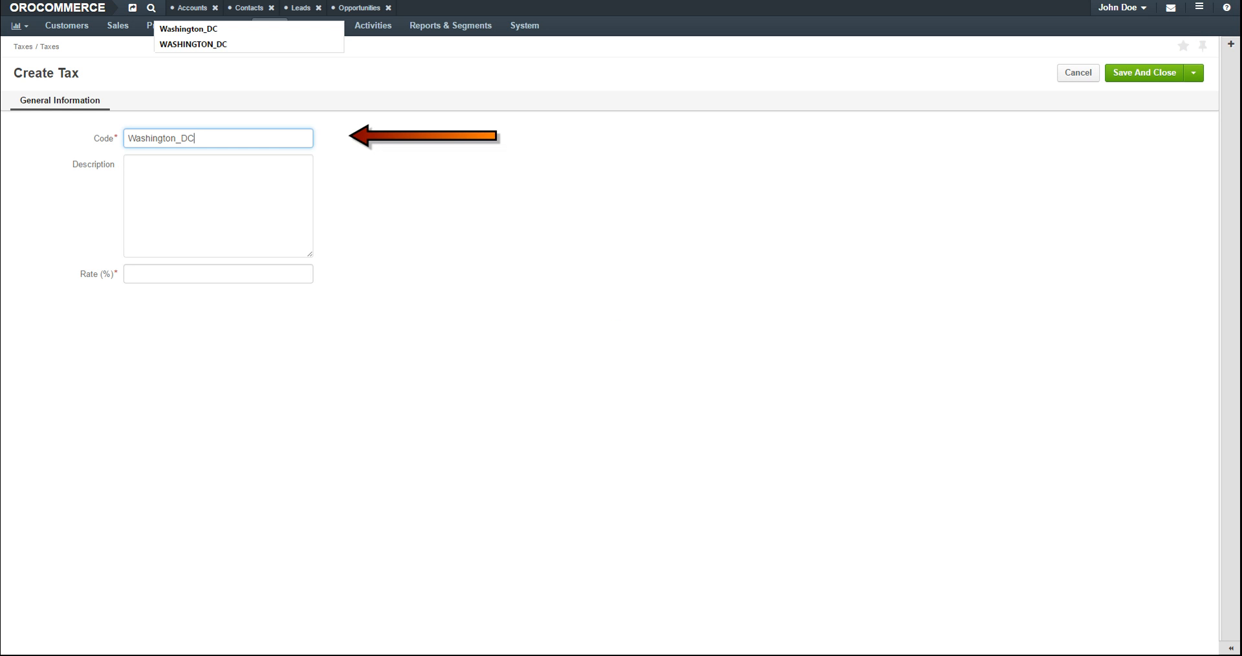
pyautogui.click(129, 163)
pyautogui.write('ashing')
pyautogui.write('ton DC')
pyautogui.press('Tab')
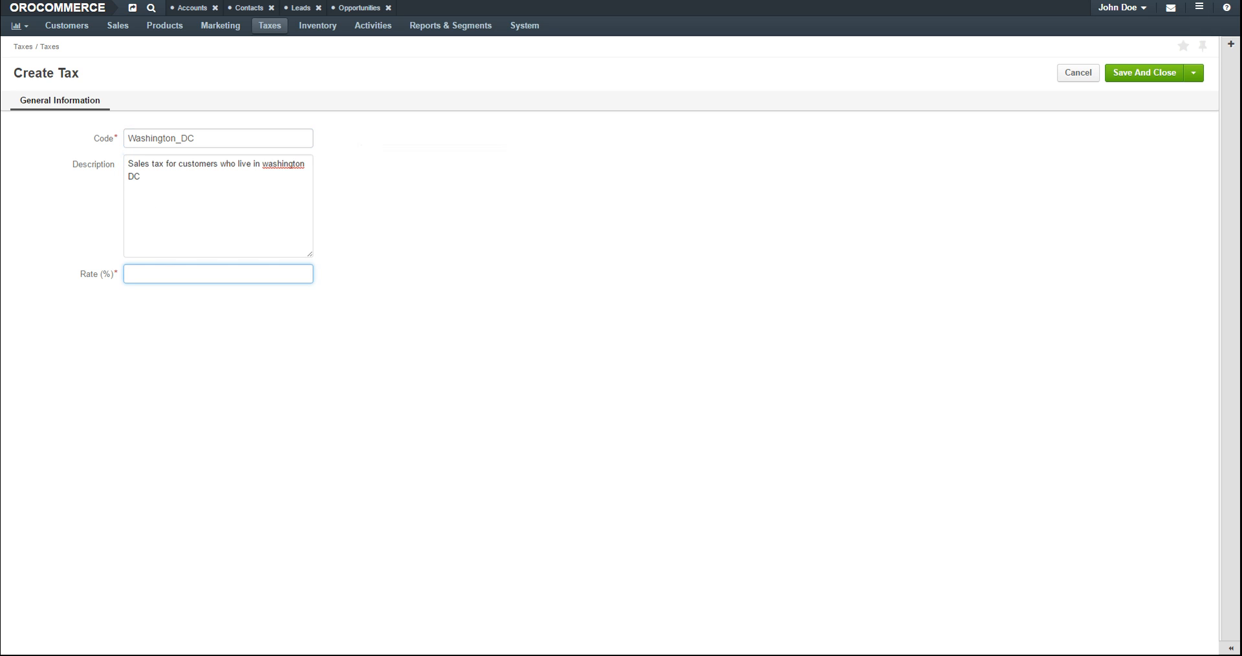
pyautogui.write('5.75')
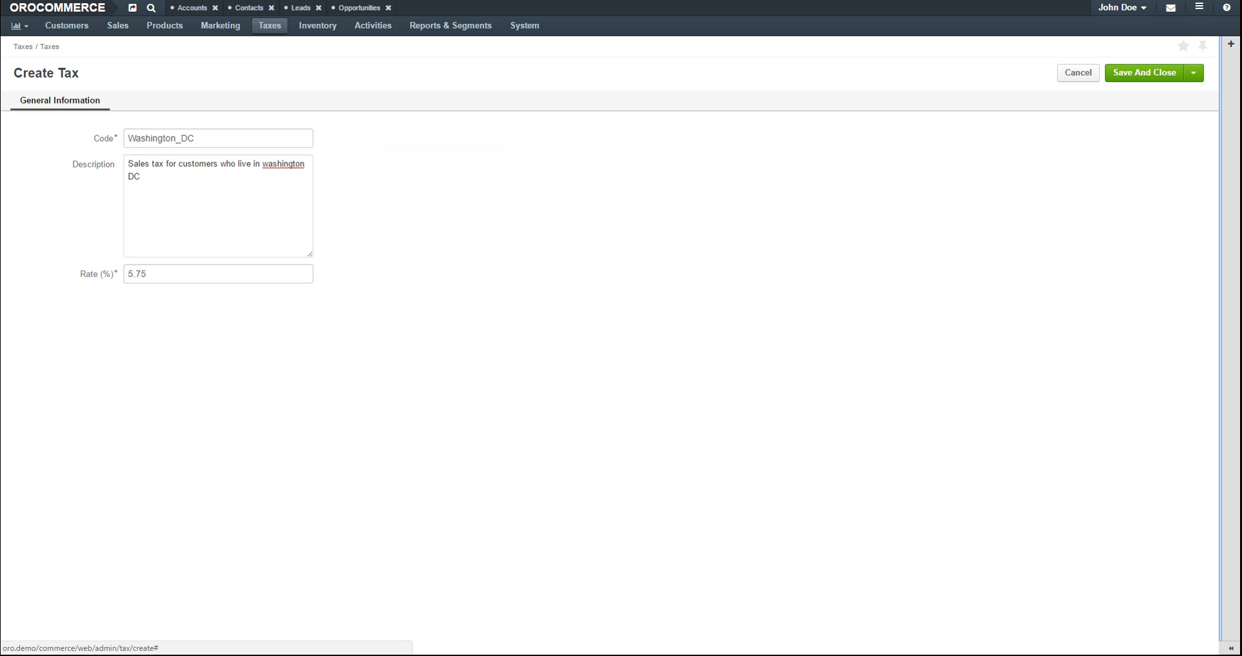
pyautogui.click(1154, 72)
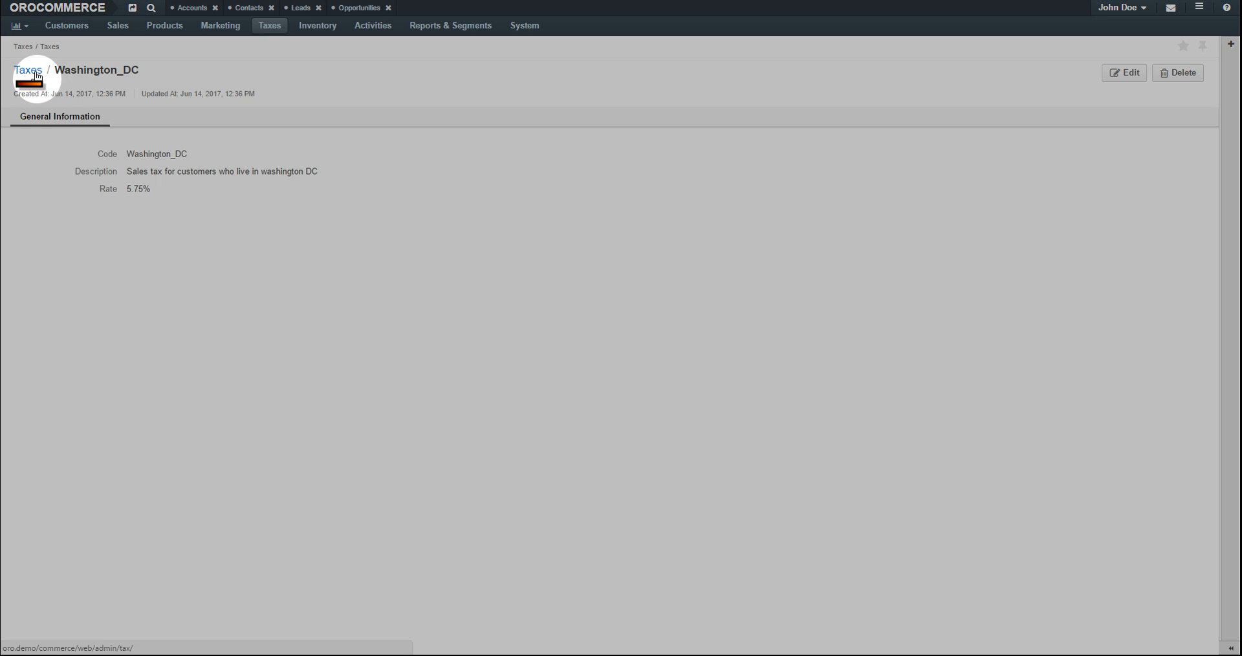
pyautogui.click(28, 70)
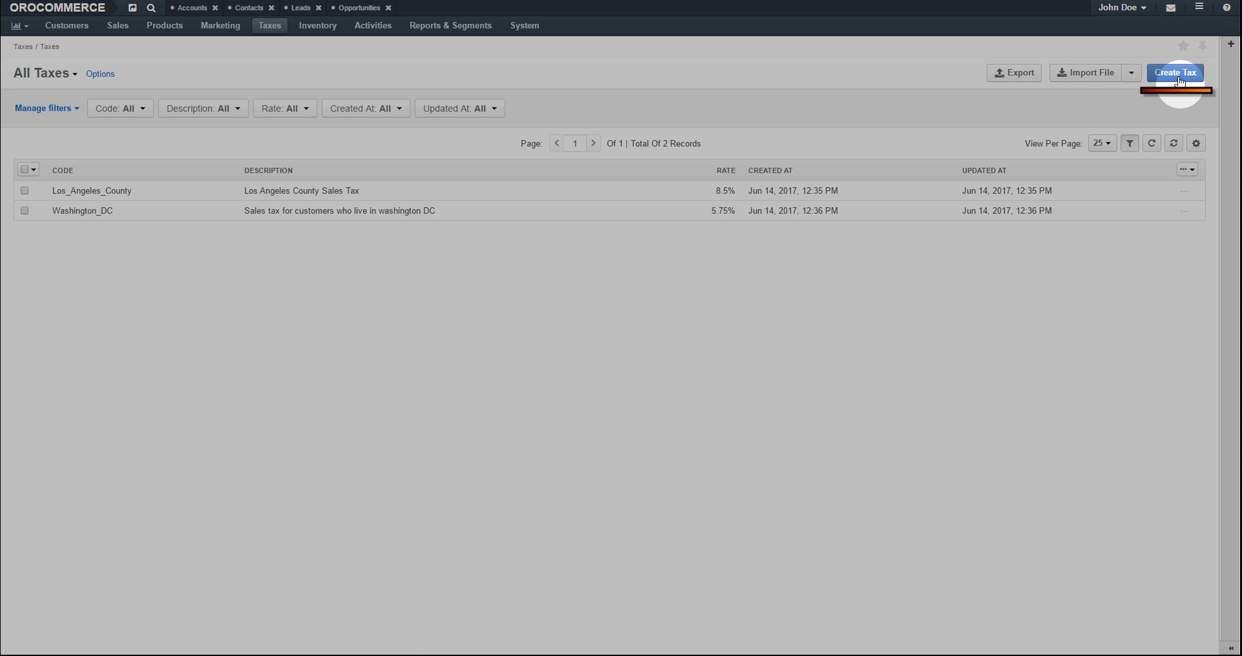
# Create and save the tax Reseller with a rate of 0.0% and no description, and return to the tax list
pyautogui.click(1175, 73)
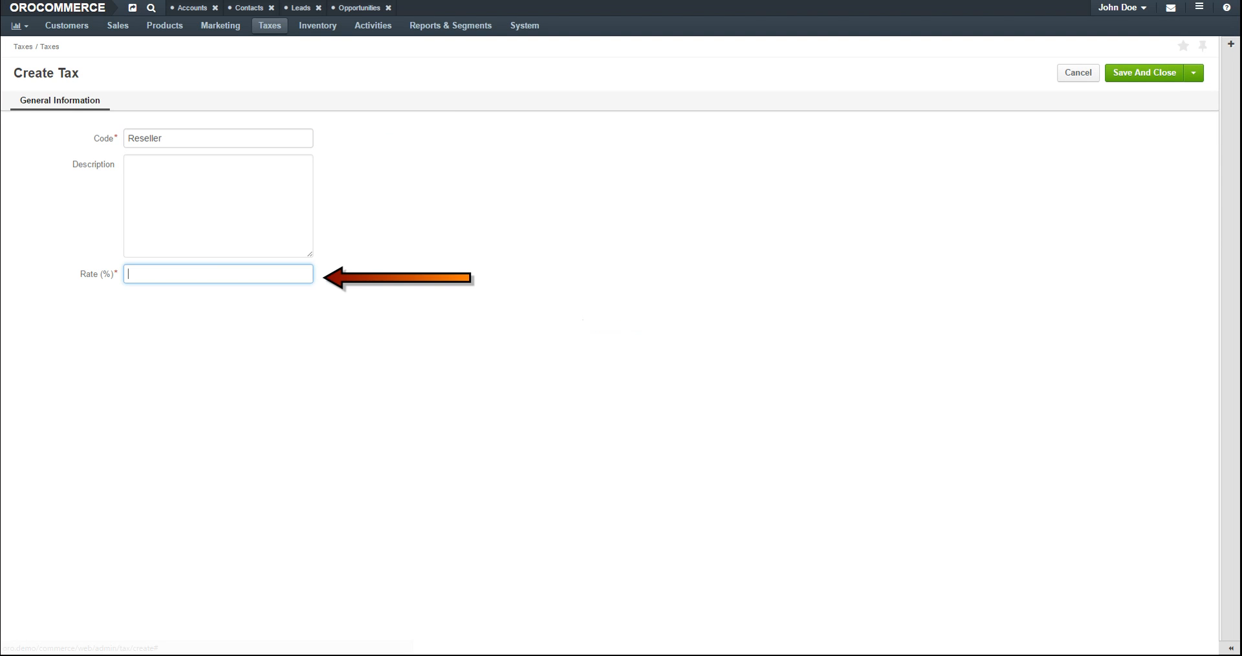
pyautogui.write('0.0')
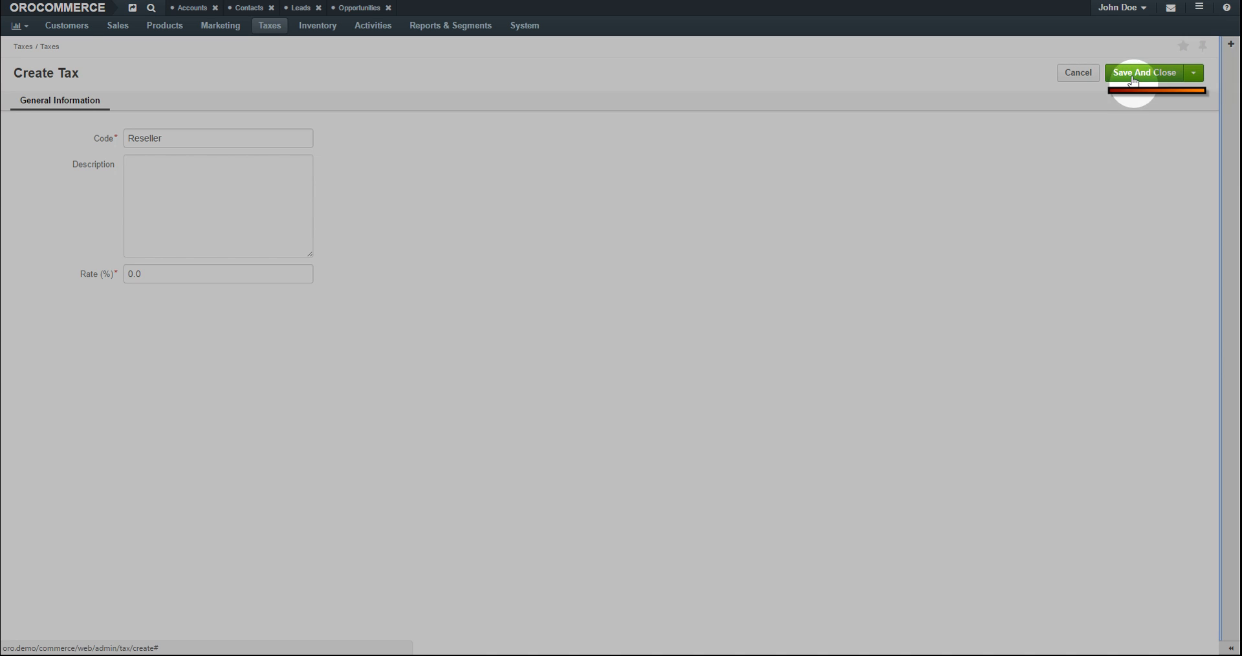
pyautogui.click(1145, 73)
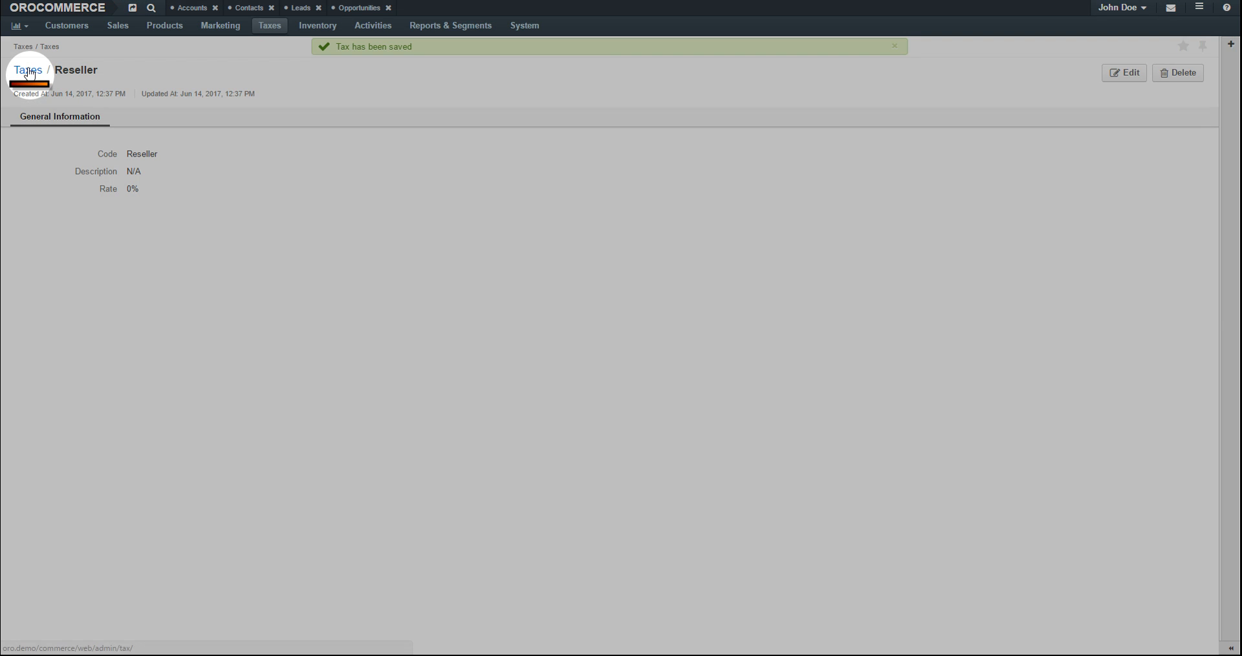
pyautogui.click(26, 73)
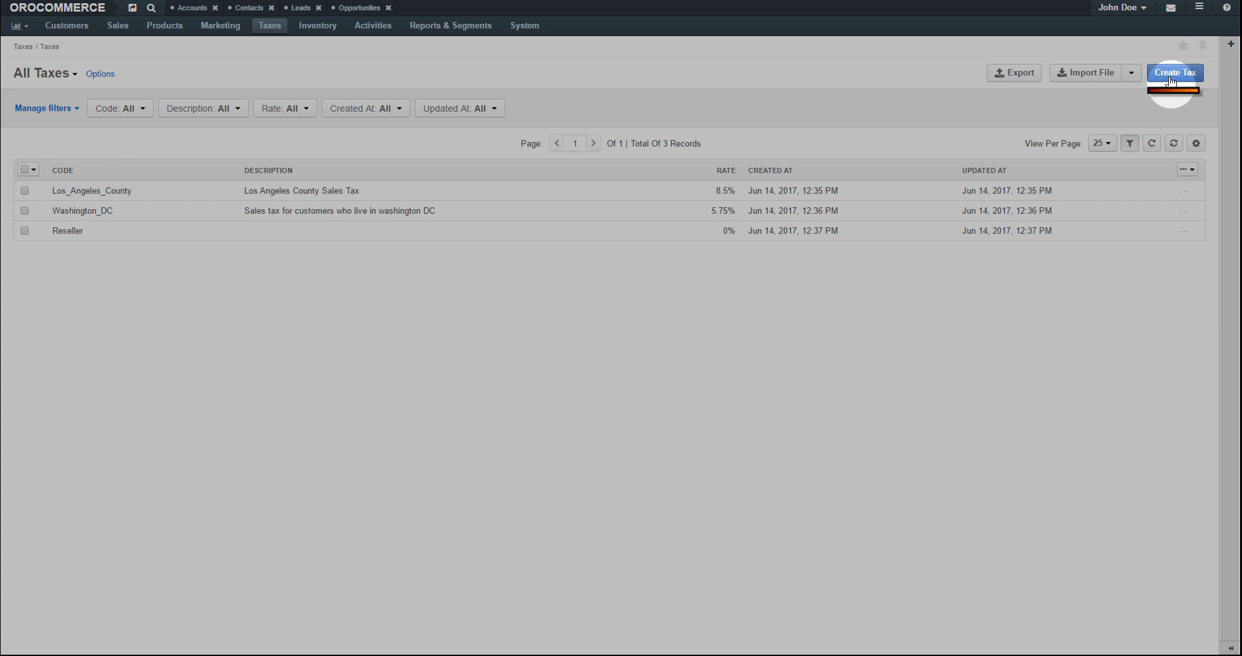
# Create and save the tax Non_Taxable_Items with a rate of 0.0% and no description, and return to the tax list
pyautogui.click(1177, 73)
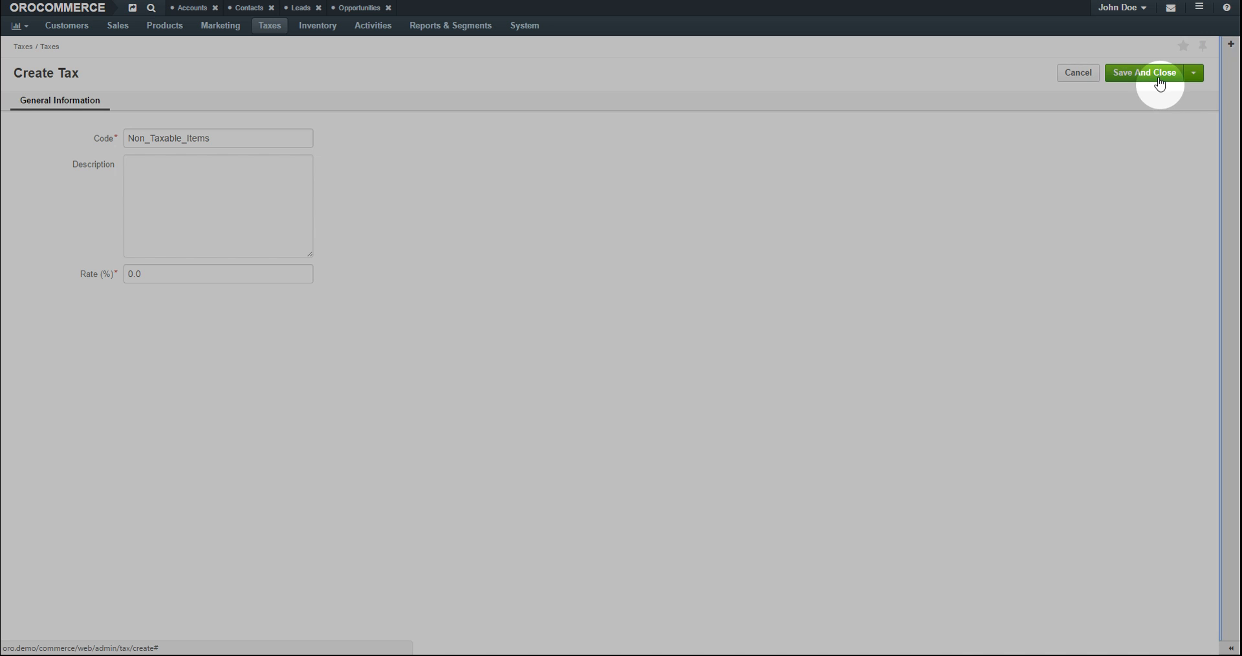
pyautogui.click(1152, 76)
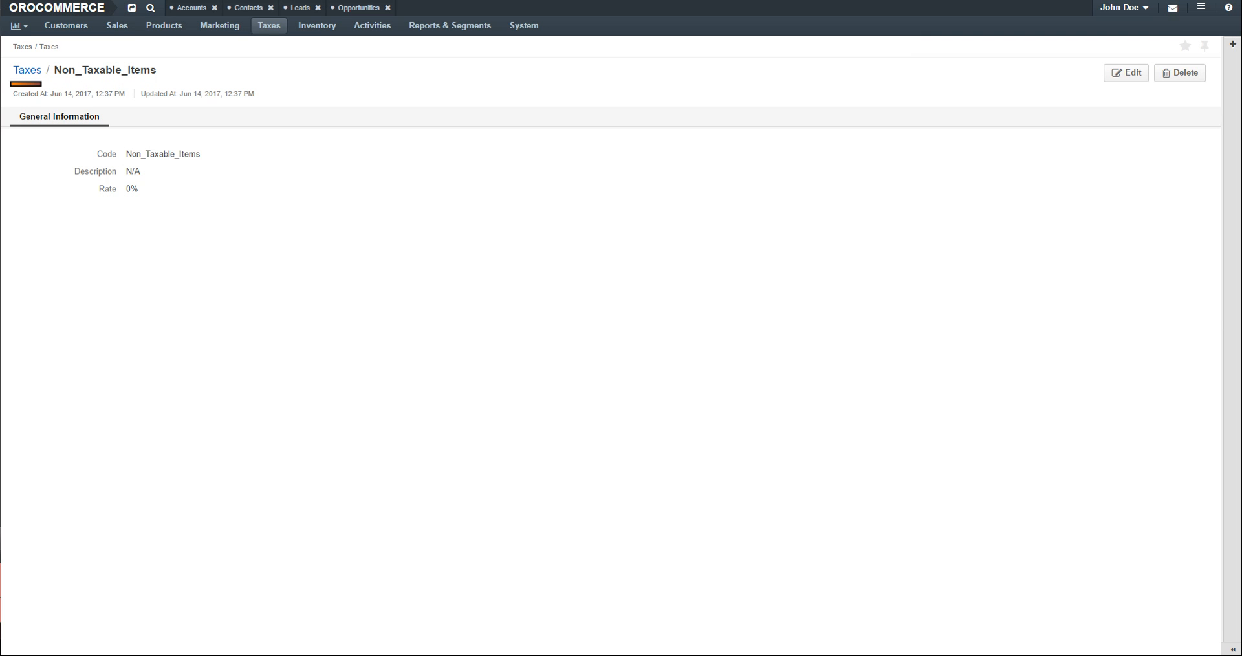
pyautogui.click(29, 73)
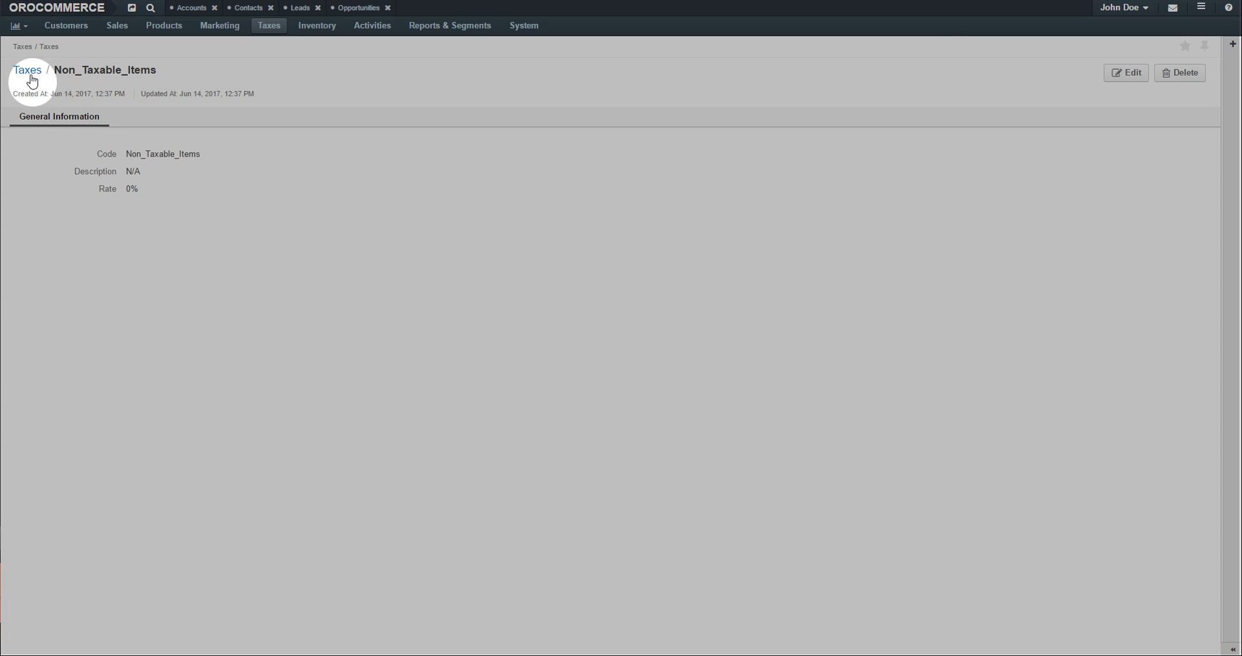